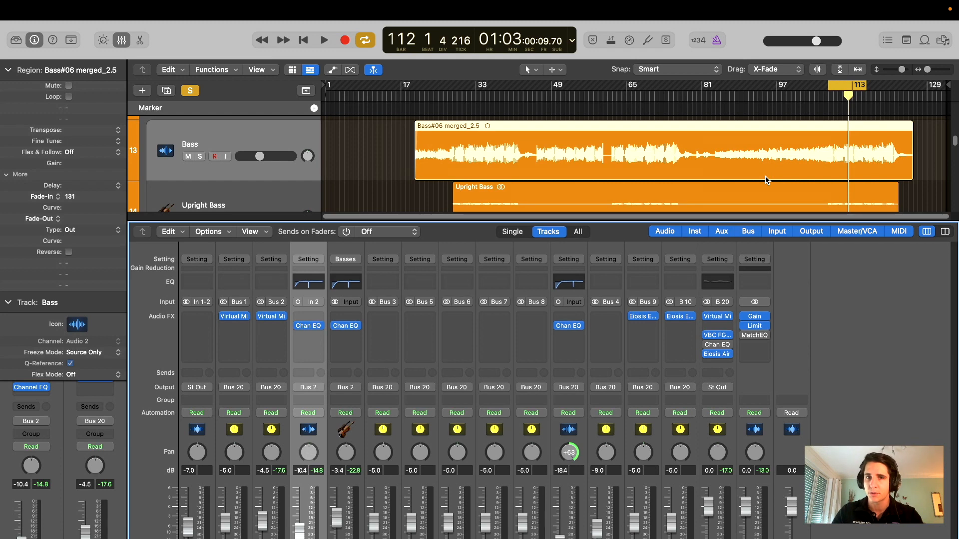
Insert a stereo Compressor below the Virtual Mix Rack plug-in on the Bass bus channel fed by Bus 2
left_click(272, 336)
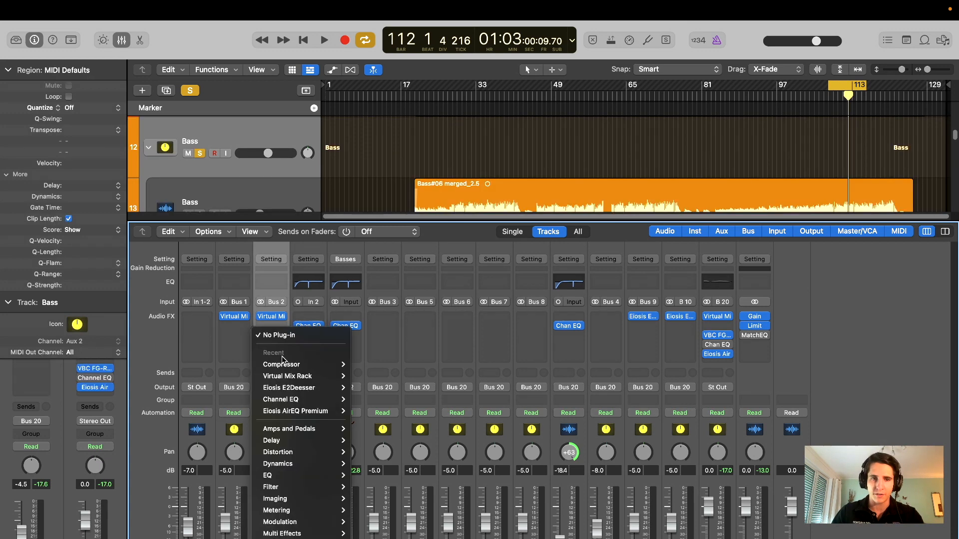
mouse_move(287, 364)
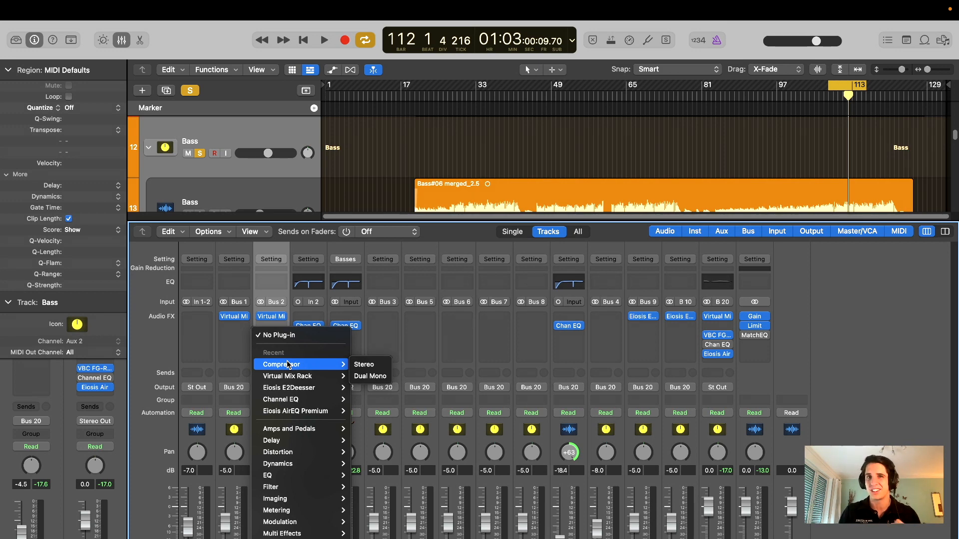
left_click(288, 364)
left_click_drag(652, 142, 493, 155)
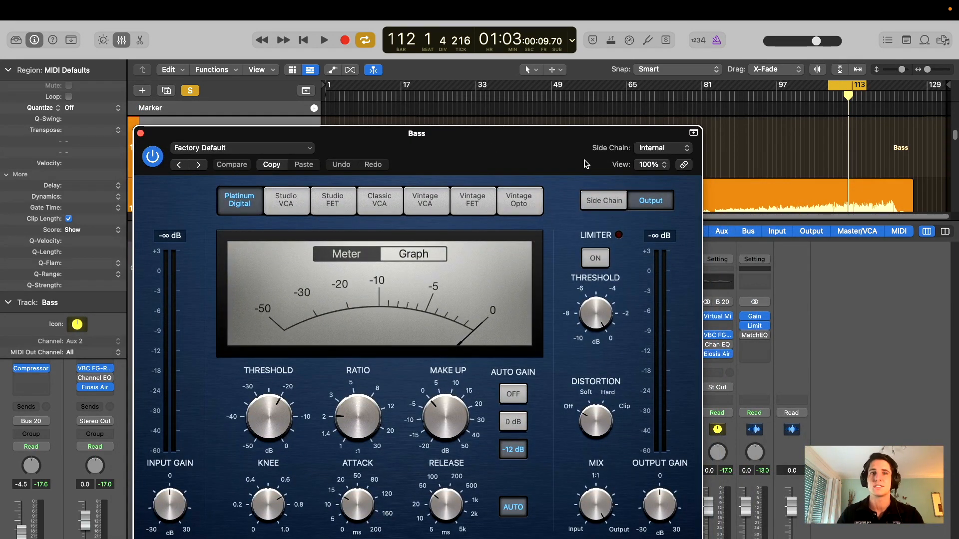
Turn off the compressor's auto gain and auto release, and set ratio 30:1, knee 0, attack 0 ms and release 5 ms
left_click_drag(549, 158, 575, 167)
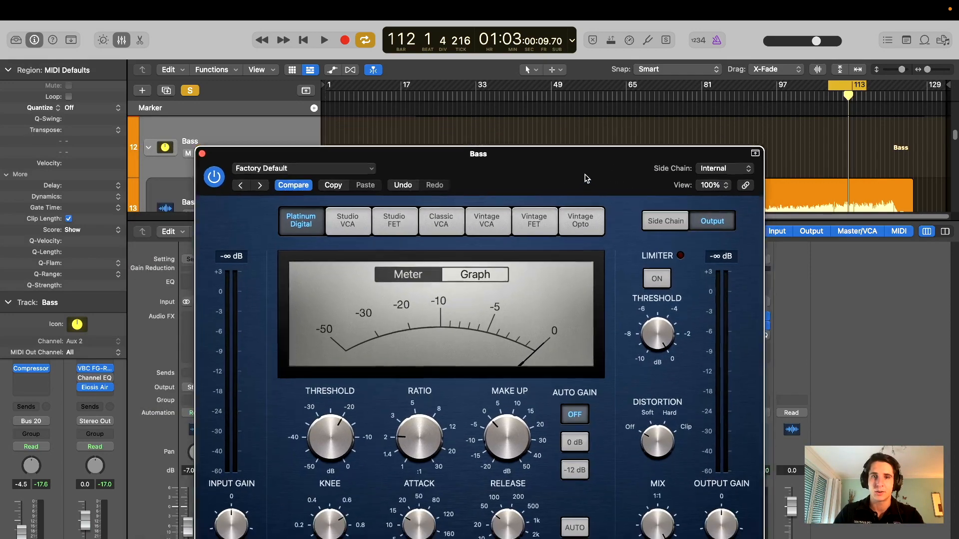
left_click_drag(586, 173, 578, 195)
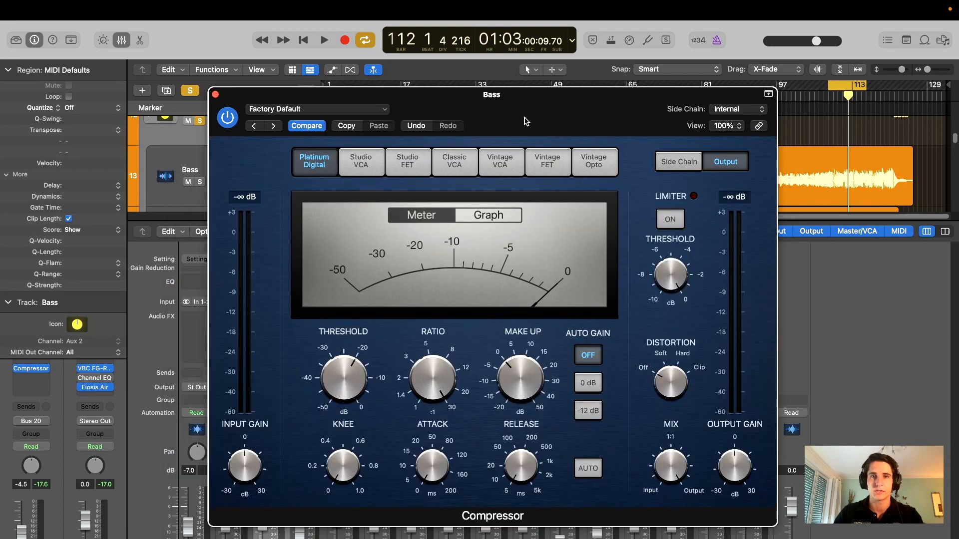
mouse_move(524, 122)
left_mouse_down()
mouse_move(555, 173)
mouse_move(503, 110)
mouse_move(522, 132)
left_mouse_up()
Lower the compressor's threshold to -30.5 dB during playback, with the ratio at its 30.0:1 maximum
mouse_move(353, 396)
left_mouse_down()
mouse_move(352, 376)
mouse_move(348, 383)
left_mouse_up()
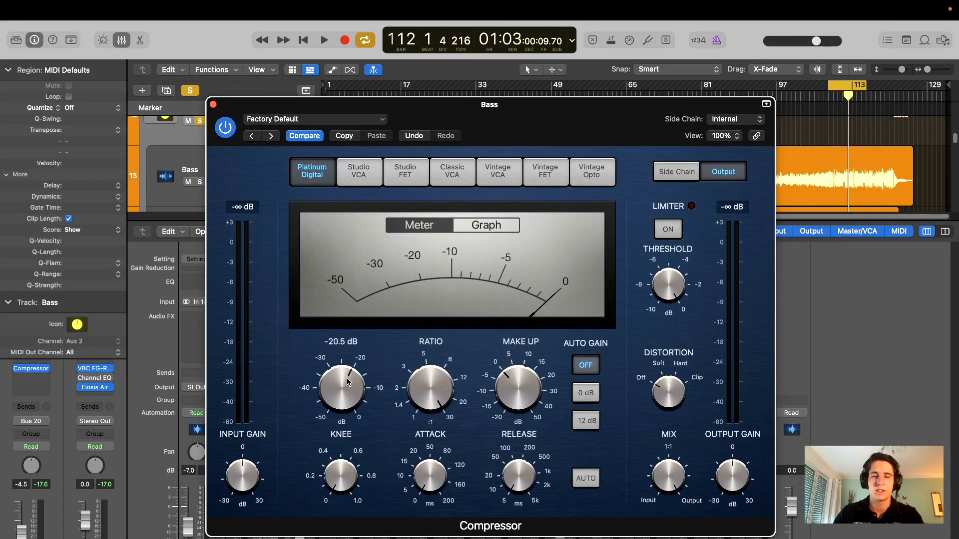
left_click_drag(514, 118, 507, 140)
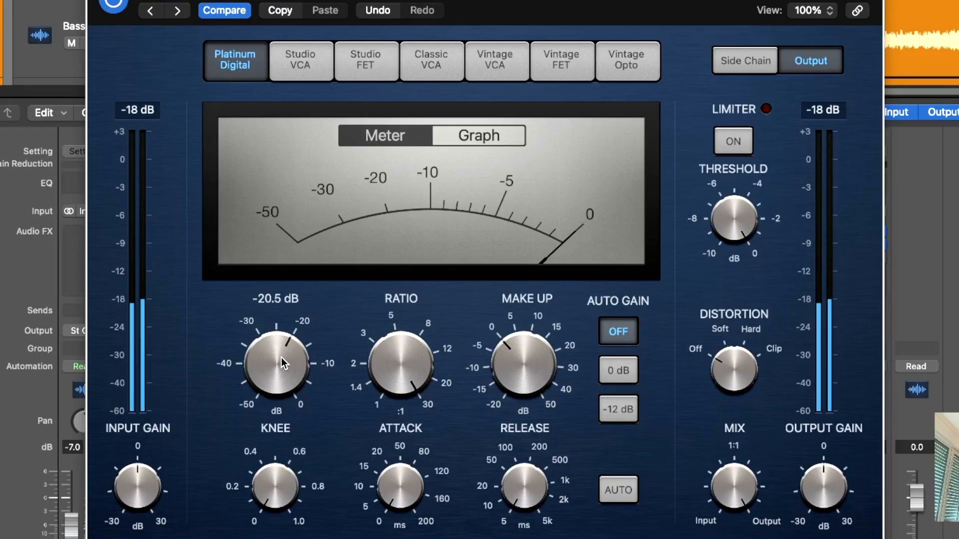
left_click_drag(338, 411, 334, 418)
left_click_drag(277, 370, 264, 398)
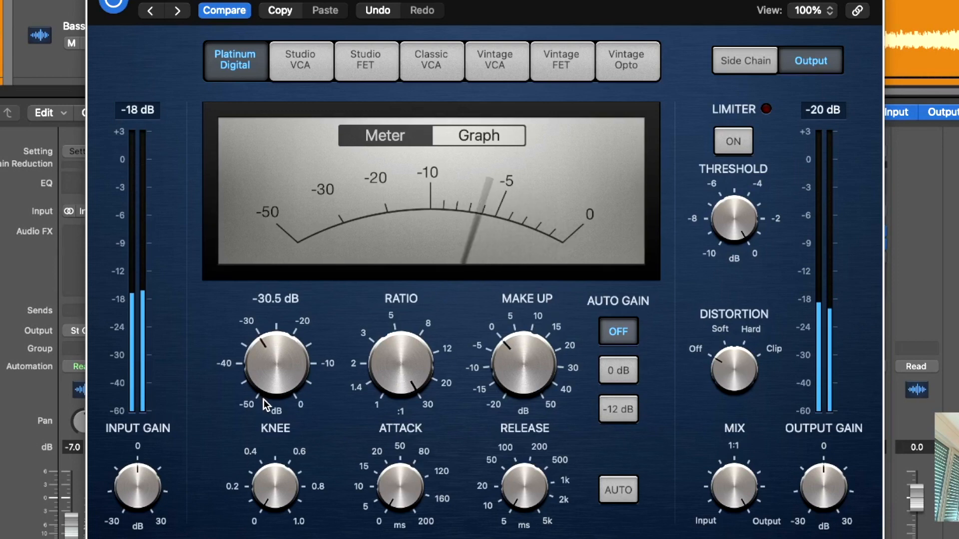
left_click_drag(263, 399, 264, 399)
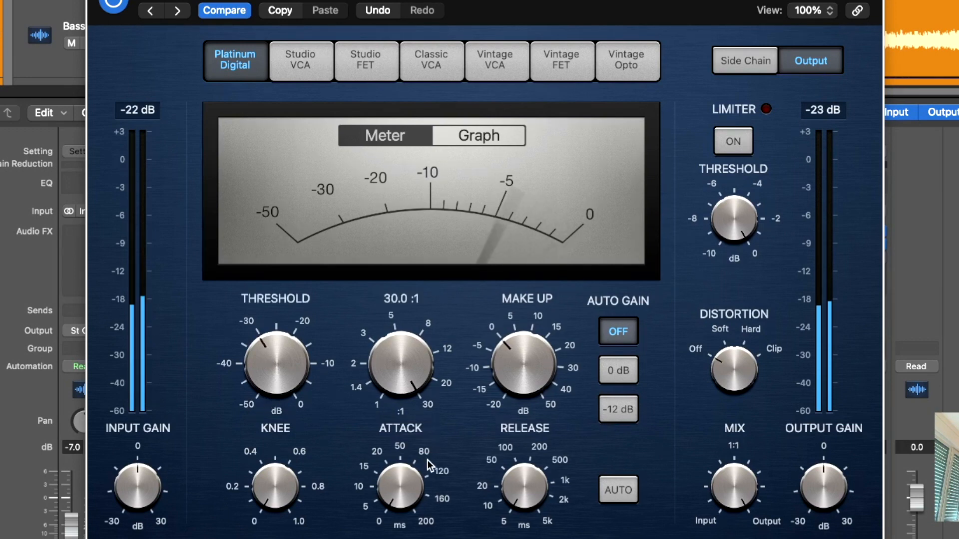
left_click_drag(399, 372, 399, 412)
left_click_drag(400, 360, 428, 209)
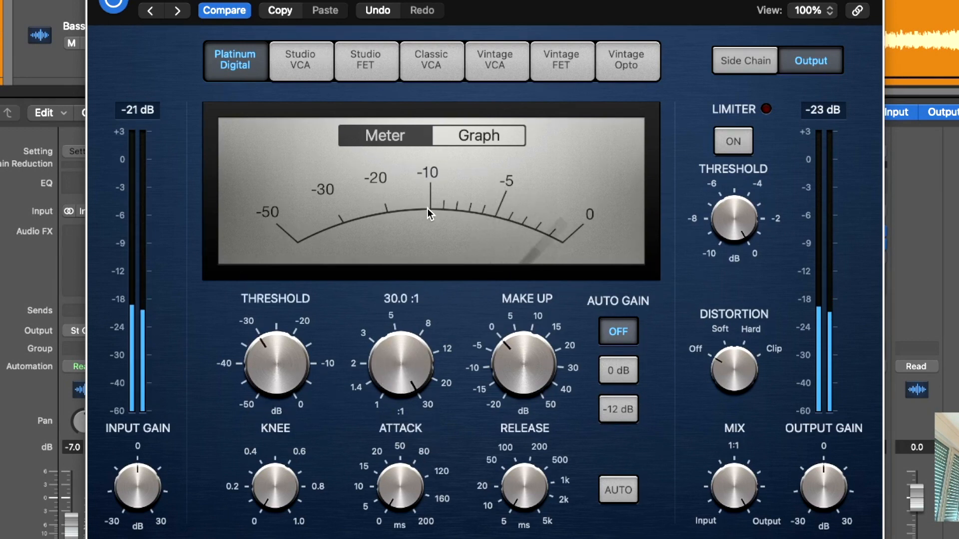
Adjust the compressor's attack by ear, starting at 0.0 ms and slowing it to 11.0 ms
left_click(397, 488, "alt")
left_click(397, 492, "alt")
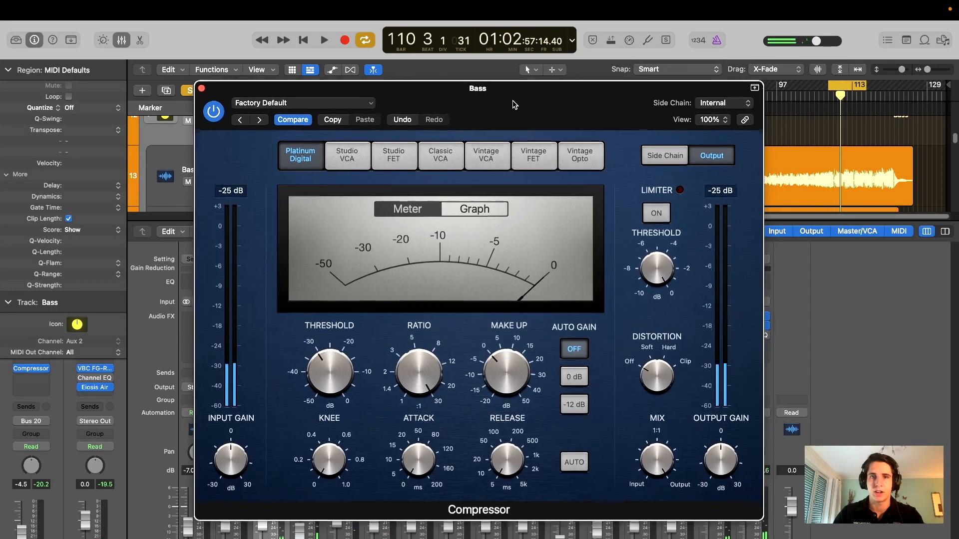
left_click_drag(515, 105, 515, 104)
mouse_move(344, 377)
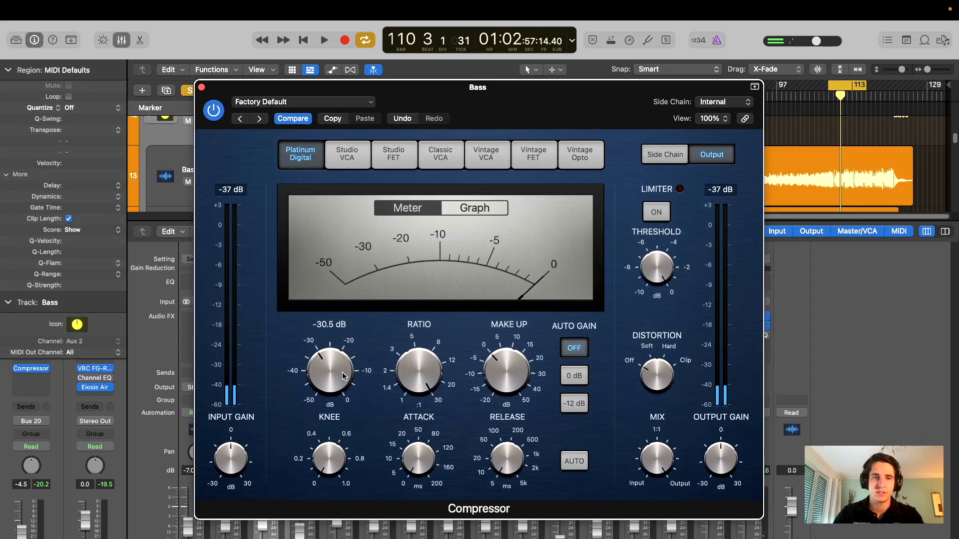
left_click_drag(473, 117, 454, 108)
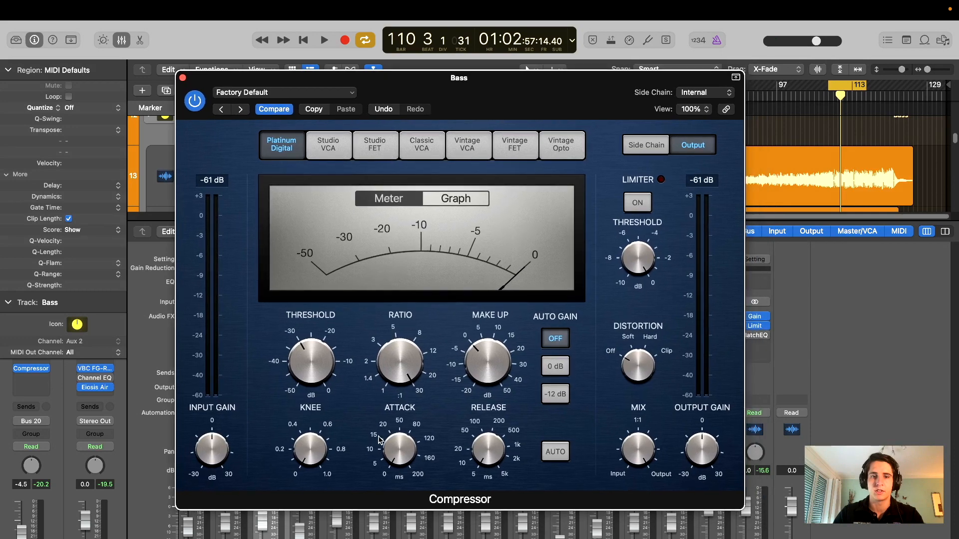
left_click_drag(514, 92, 528, 111)
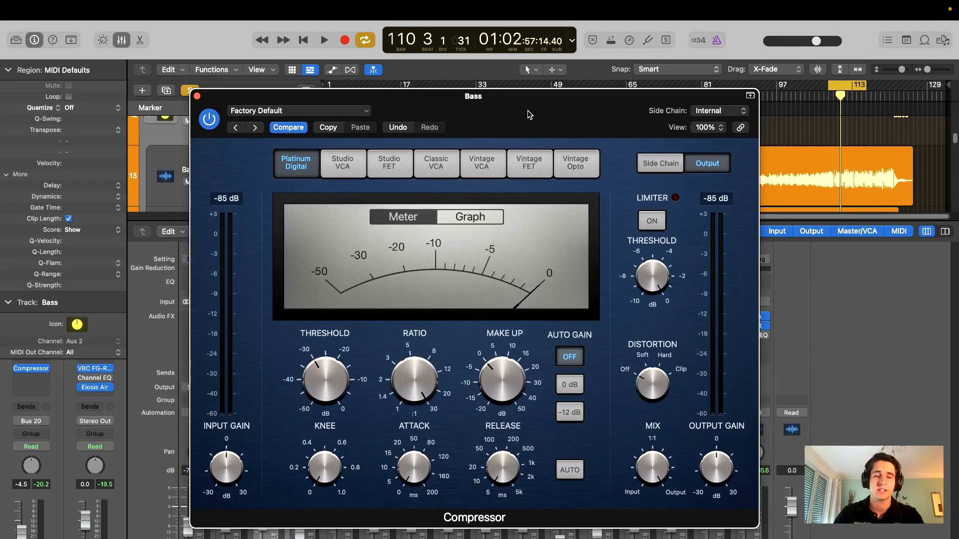
mouse_move(417, 470)
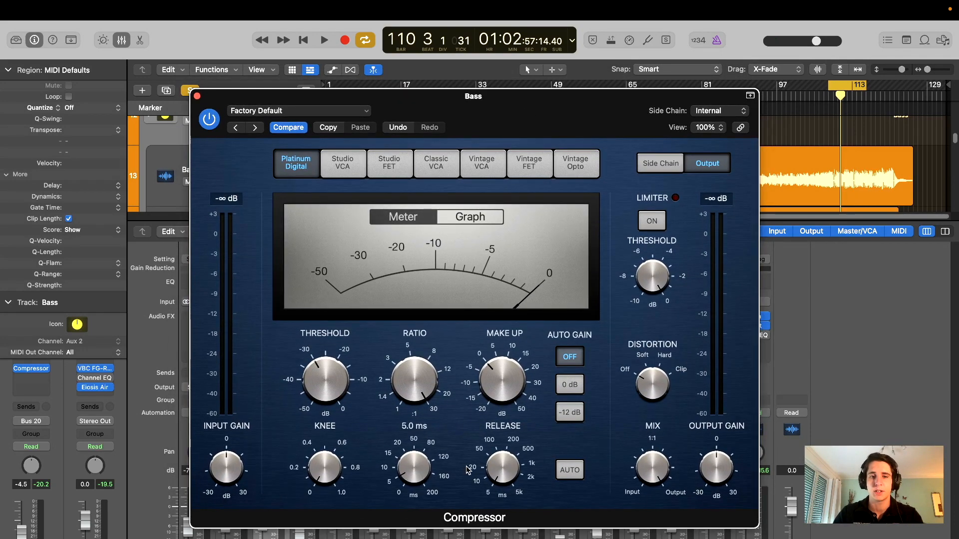
left_click_drag(419, 482, 419, 491)
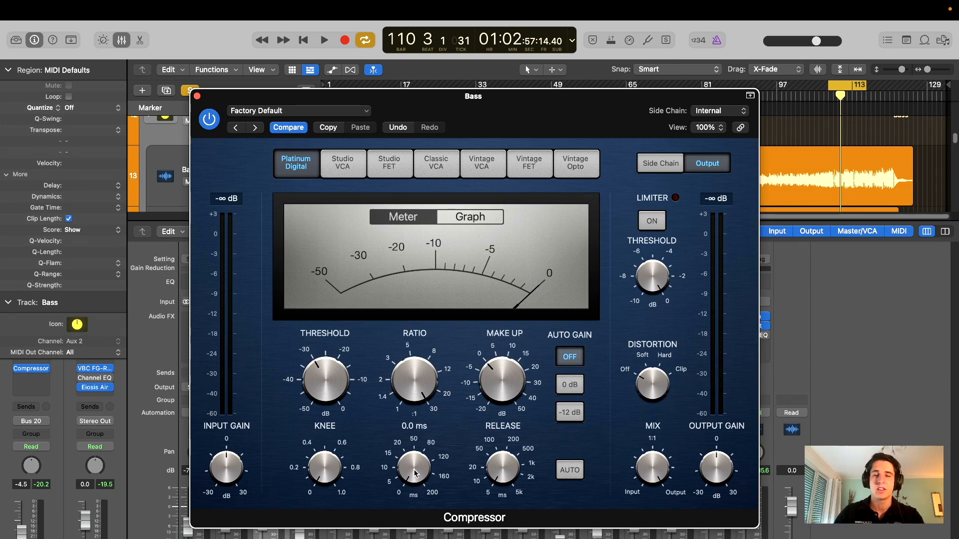
mouse_move(415, 472)
left_mouse_down()
mouse_move(413, 449)
mouse_move(415, 481)
left_mouse_up()
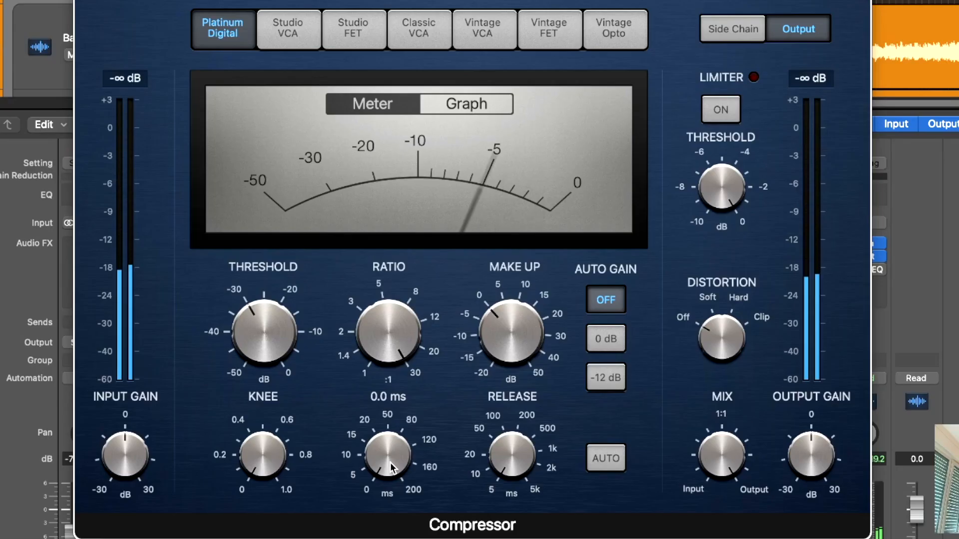
mouse_move(391, 463)
left_mouse_down()
mouse_move(413, 404)
mouse_move(412, 440)
mouse_move(392, 397)
mouse_move(385, 473)
mouse_move(385, 452)
left_mouse_up()
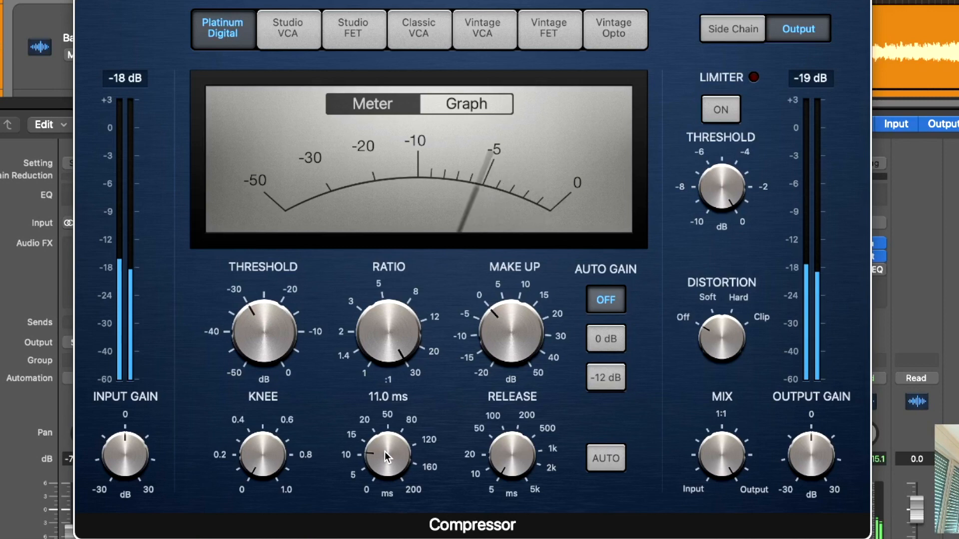
Lengthen the compressor's release to about 290 ms while listening to the bass
left_click_drag(502, 454, 526, 459)
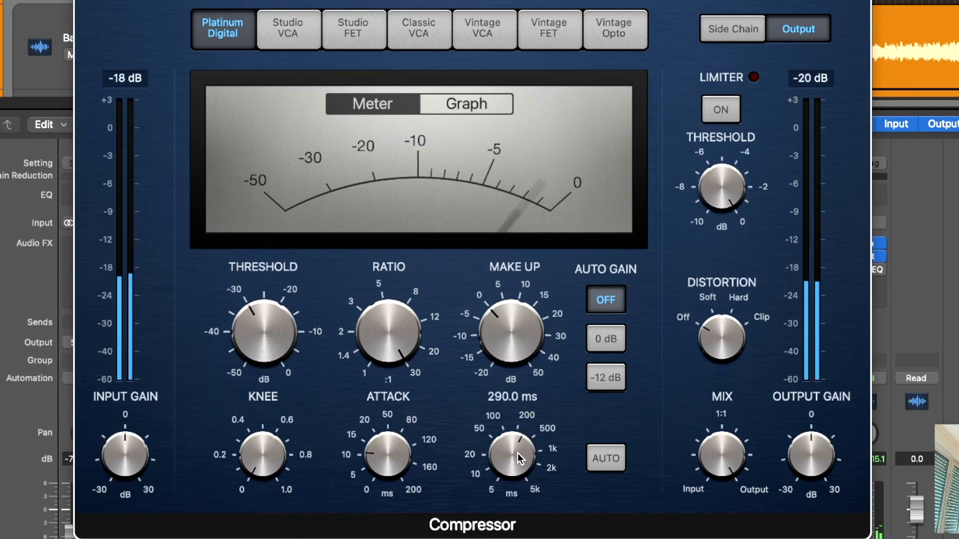
left_click_drag(517, 453, 501, 448)
mouse_move(405, 339)
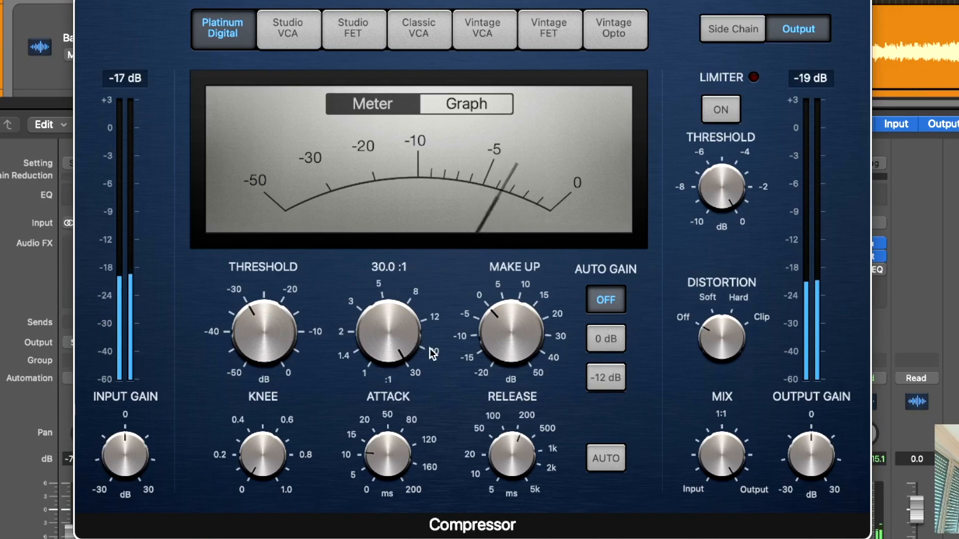
left_click_drag(505, 451, 506, 448)
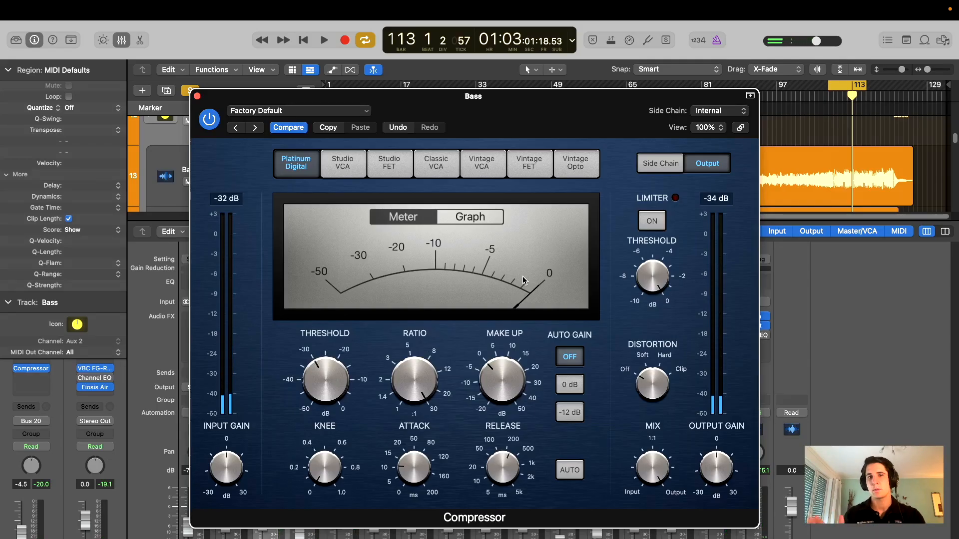
Drop the compressor's ratio to 1.0:1 and raise it gradually to 2.1:1 during playback
left_click_drag(422, 384, 445, 429)
left_click_drag(581, 127, 560, 153)
left_click_drag(420, 406, 429, 392)
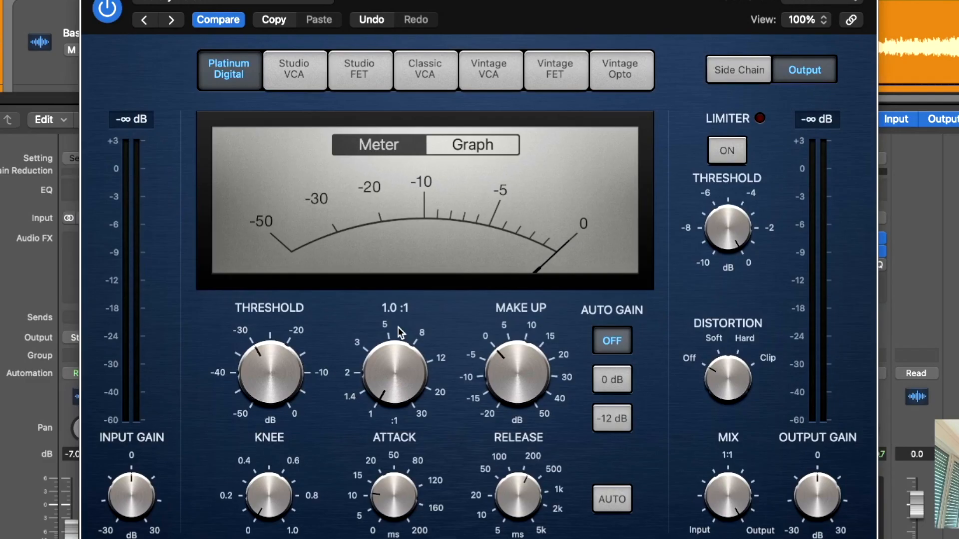
left_click_drag(409, 344, 427, 322)
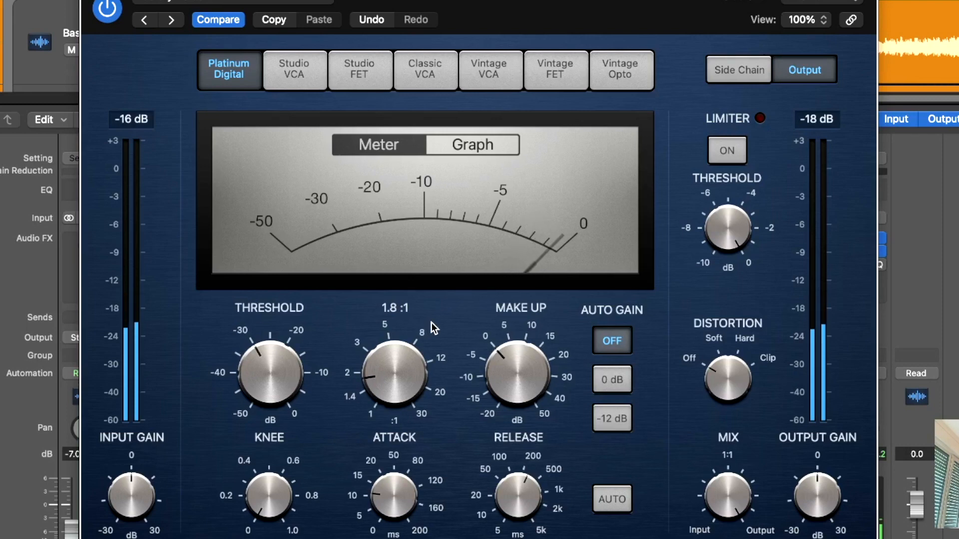
left_click_drag(431, 323, 439, 316)
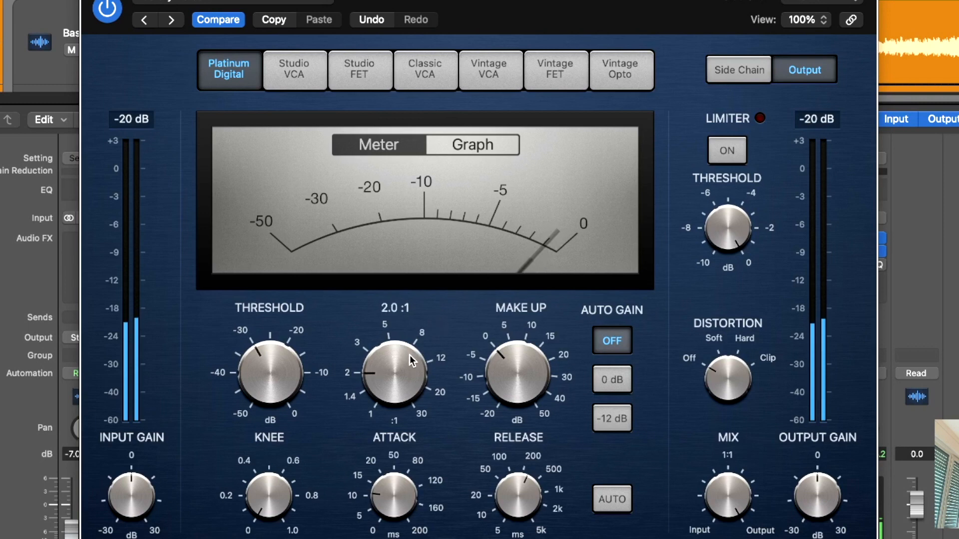
left_click_drag(411, 360, 414, 357)
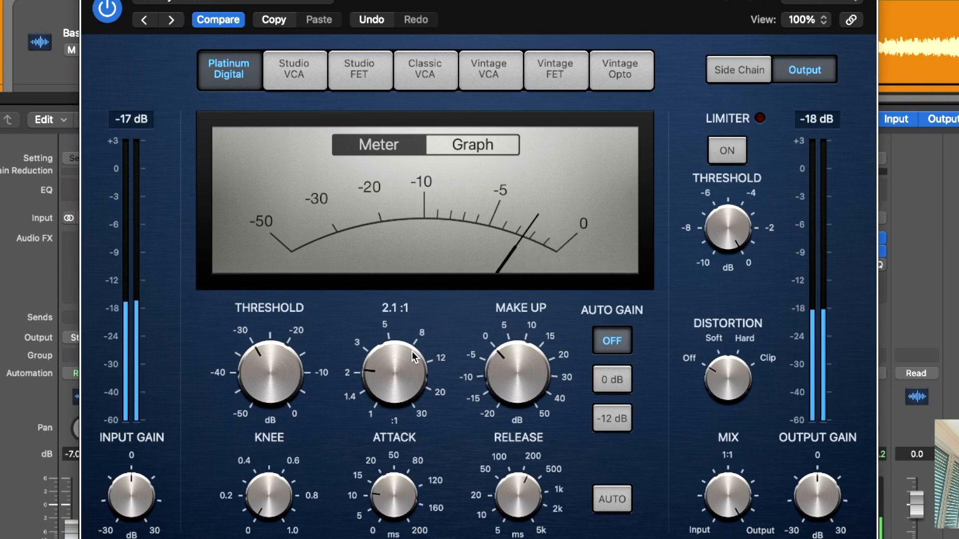
Set the compressor's make-up gain to 1.0 dB and close the plug-in window
left_click_drag(547, 5, 544, 0)
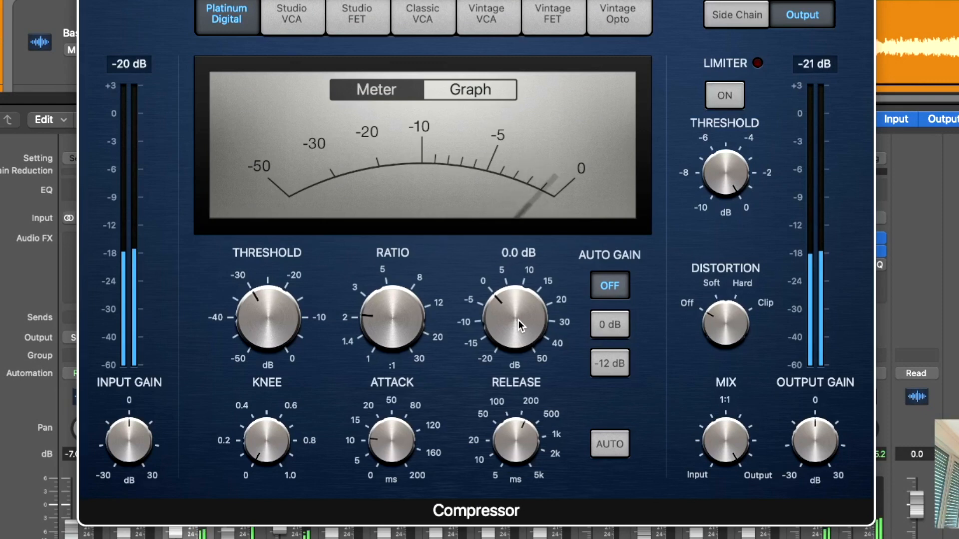
left_click_drag(518, 319, 519, 316)
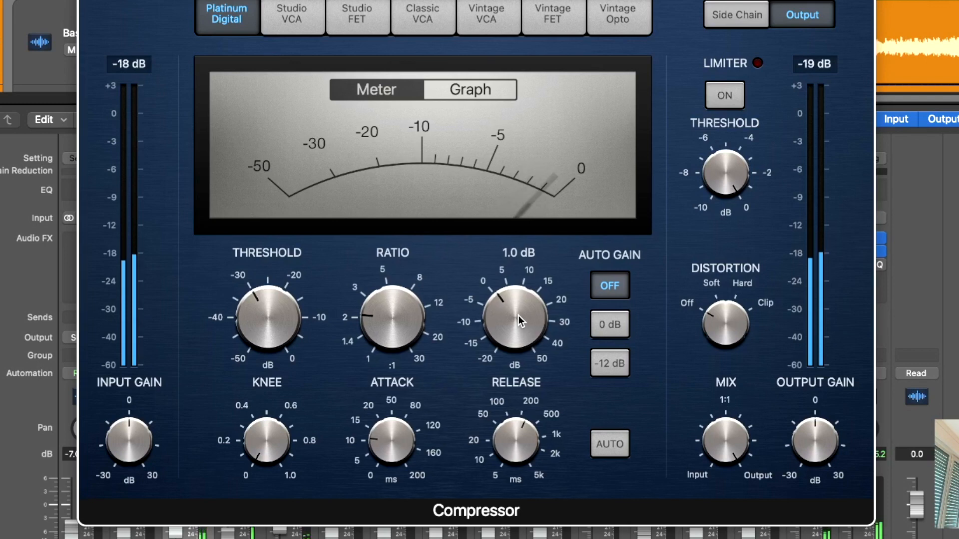
left_click_drag(539, 0, 533, 22)
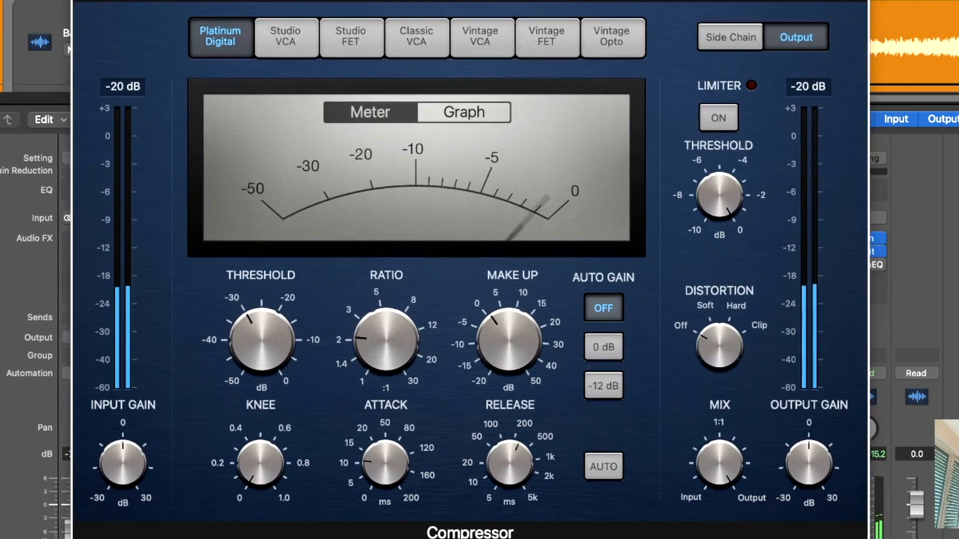
mouse_move(519, 335)
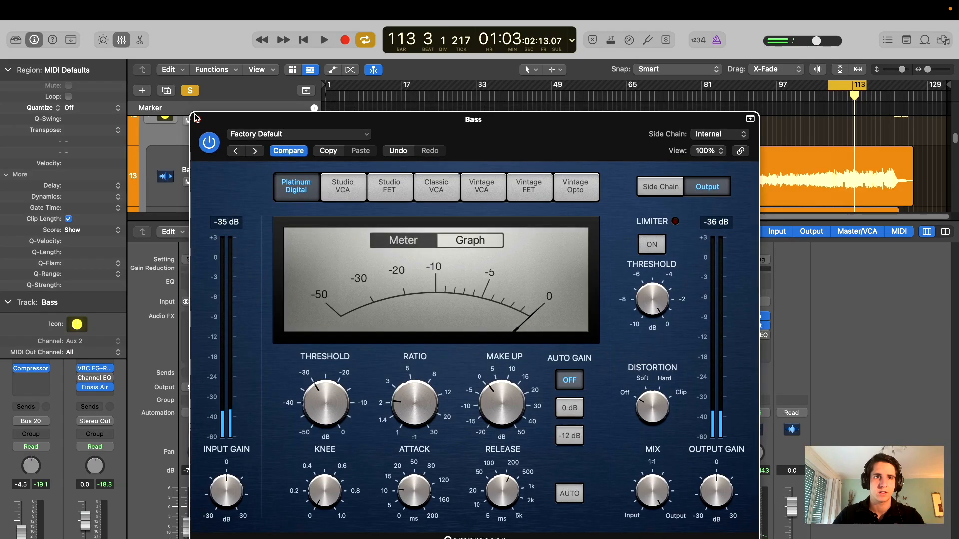
left_click(195, 118)
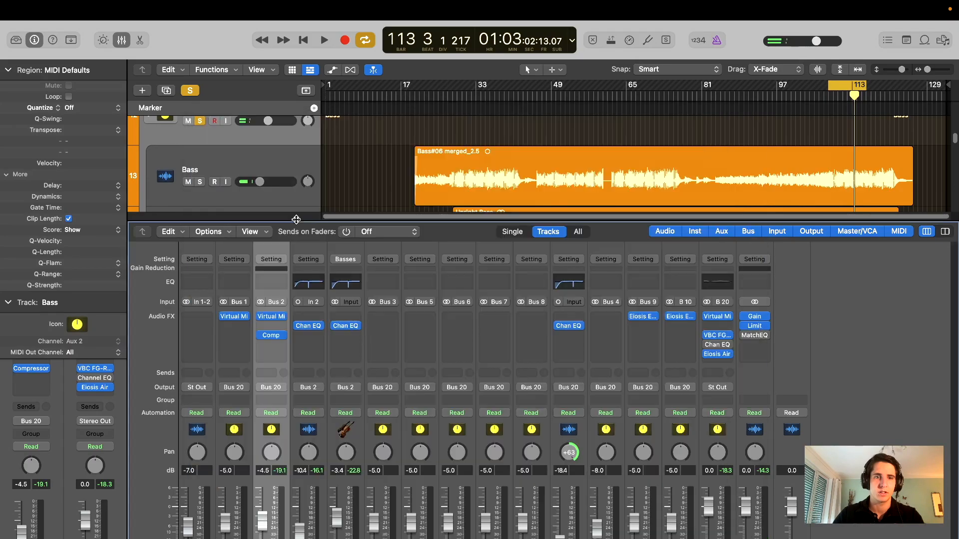
Insert a second stereo Compressor directly below the first one on the Bass bus channel
left_click(271, 344)
mouse_move(310, 374)
left_click(370, 374)
left_click_drag(662, 187, 557, 132)
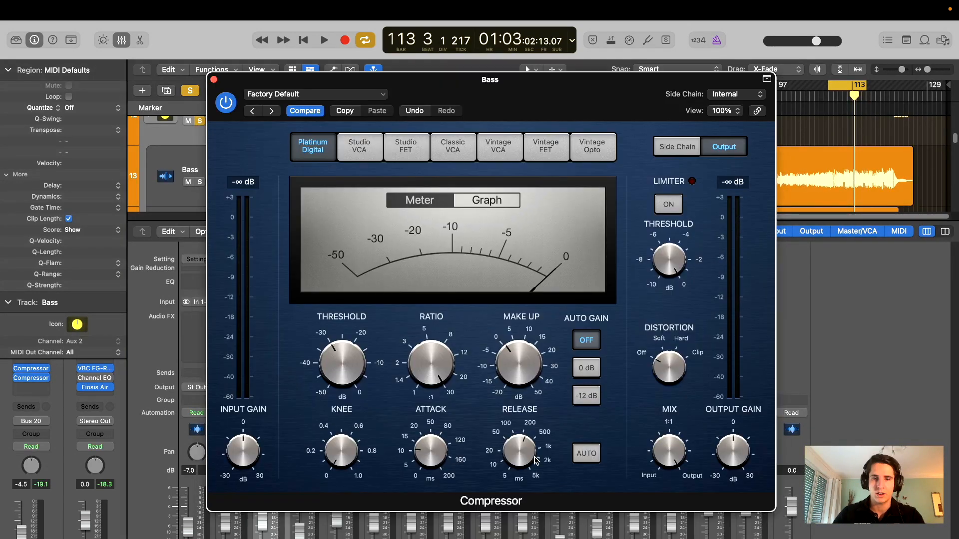
Set the second compressor's release to its 5 ms minimum
left_click_drag(521, 458, 528, 405)
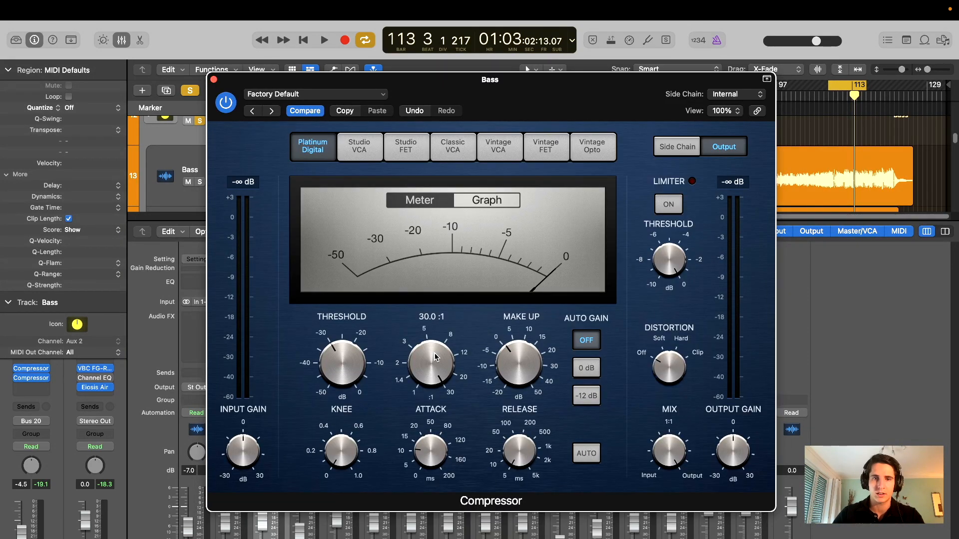
left_click_drag(431, 454, 436, 436)
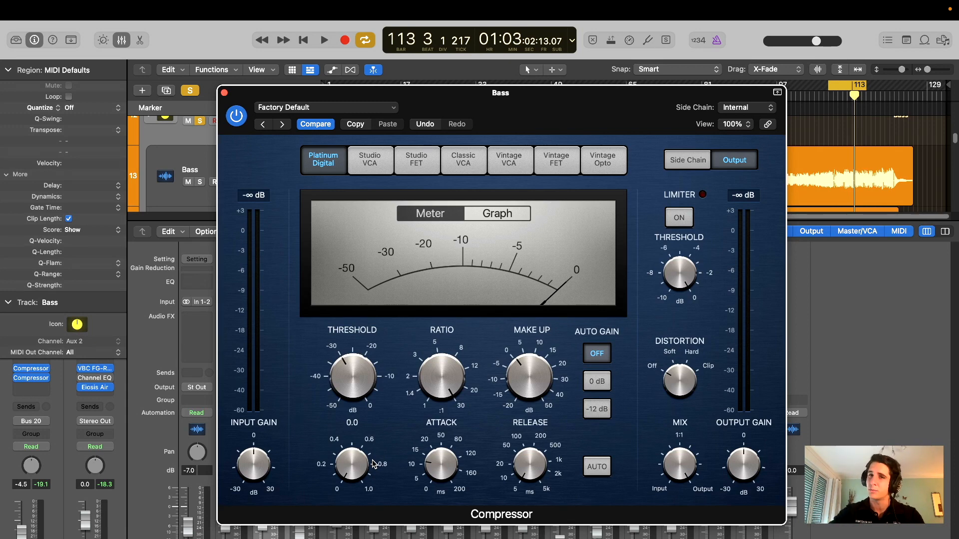
left_click_drag(576, 100, 523, 120)
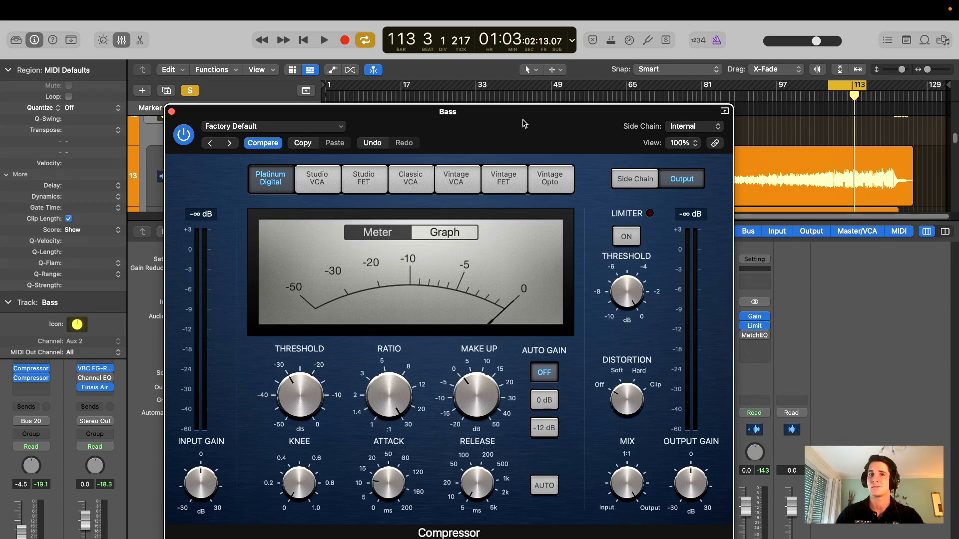
left_click_drag(524, 123, 527, 122)
mouse_move(310, 499)
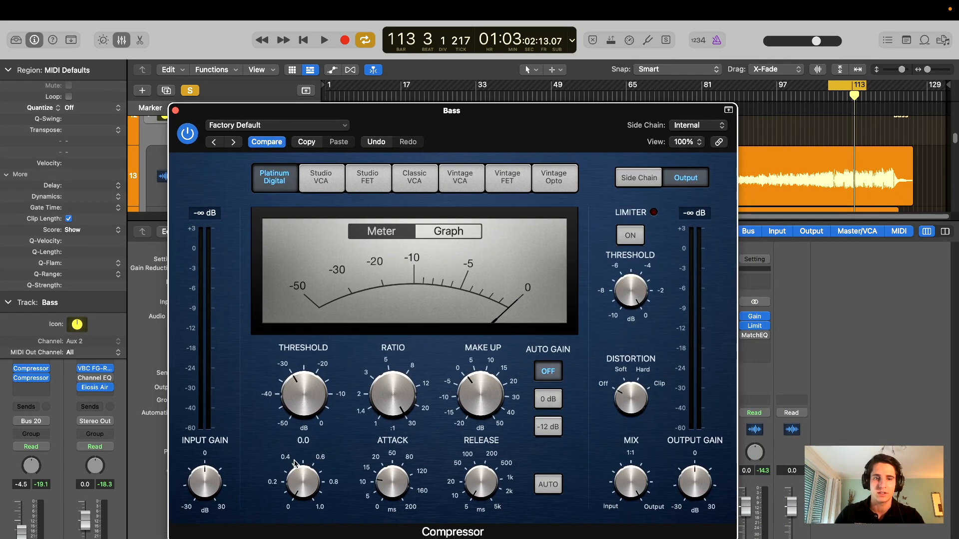
During playback, bring the second compressor's attack down from 200 ms, raise its release above 200 ms, and set the attack to 80 ms
left_click_drag(457, 119, 455, 115)
key("space")
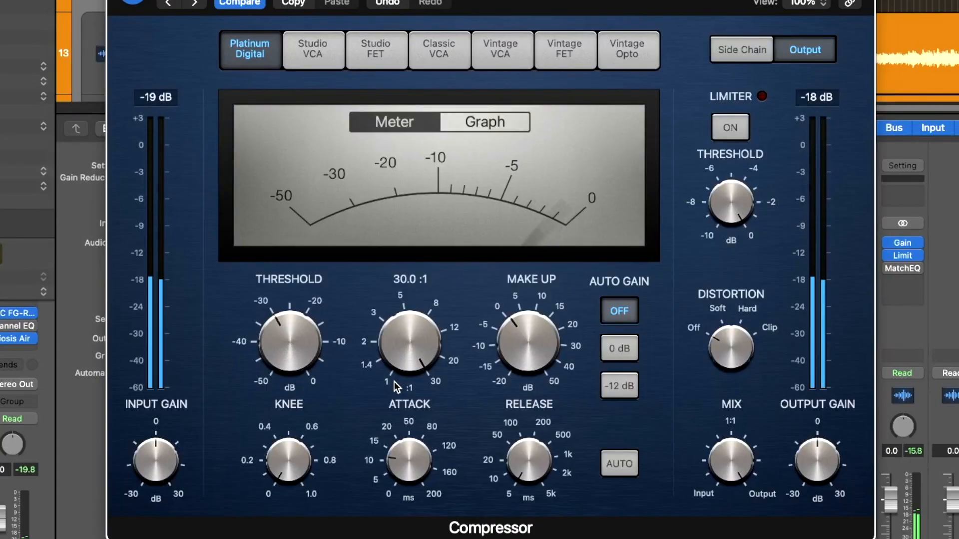
mouse_move(395, 475)
left_click_drag(417, 457, 414, 430)
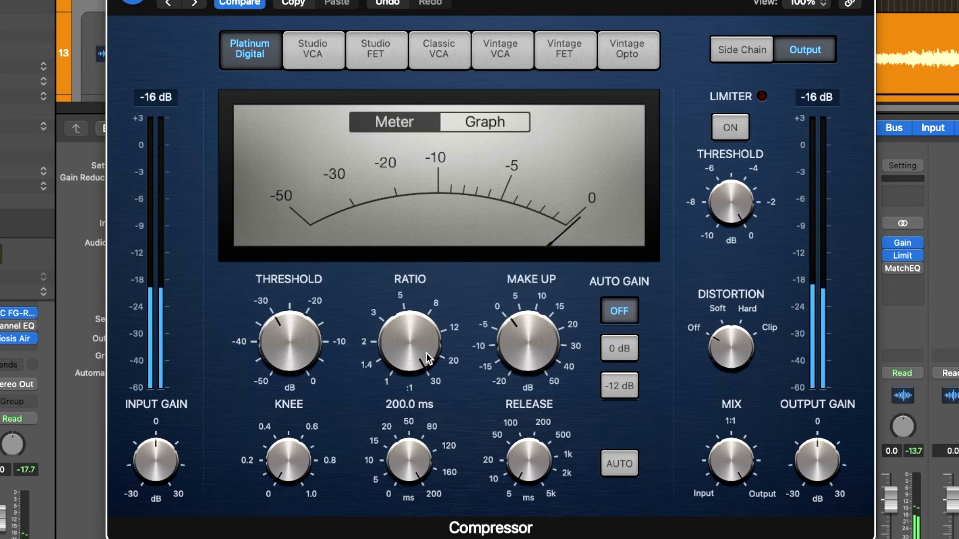
left_click_drag(436, 335, 418, 396)
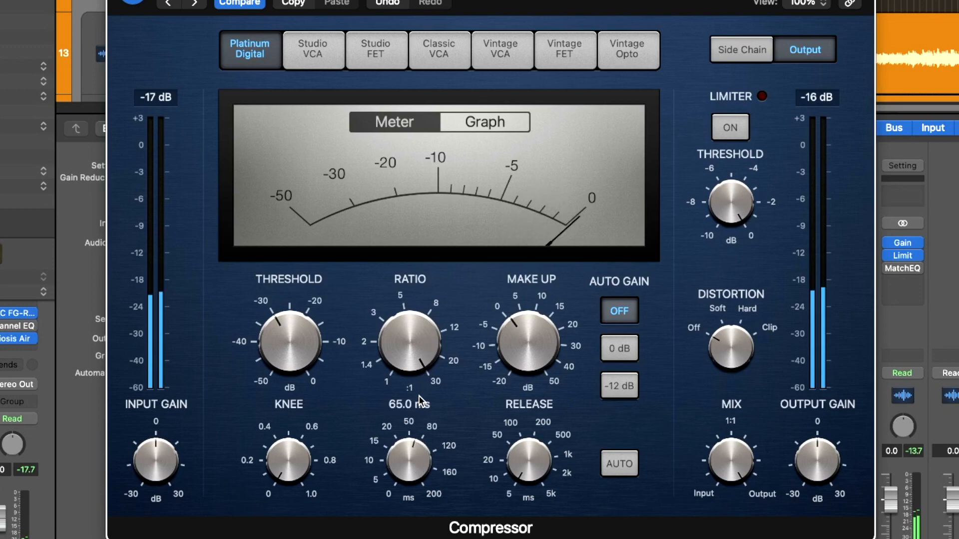
mouse_move(412, 429)
left_mouse_down()
mouse_move(403, 483)
mouse_move(409, 422)
left_mouse_up()
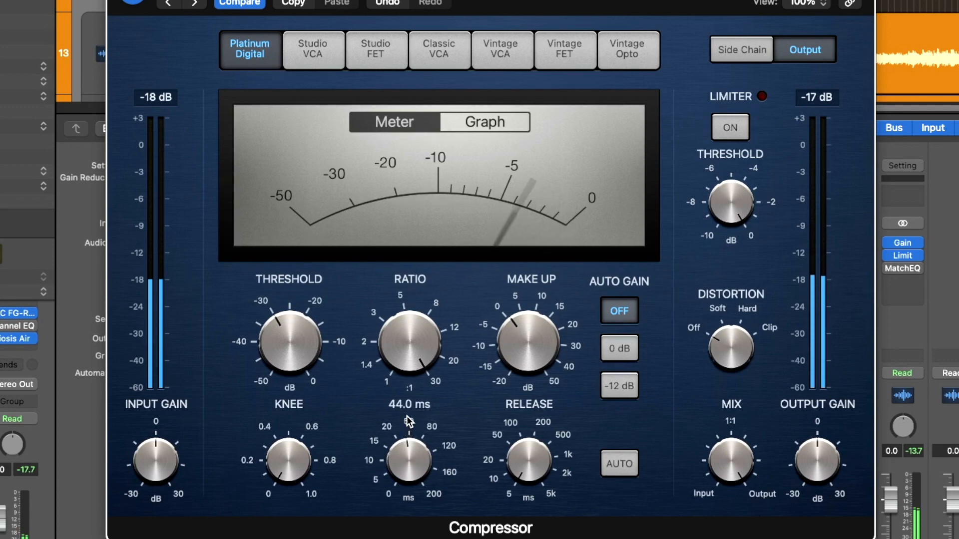
left_click_drag(526, 469, 546, 446)
left_click_drag(407, 464, 406, 455)
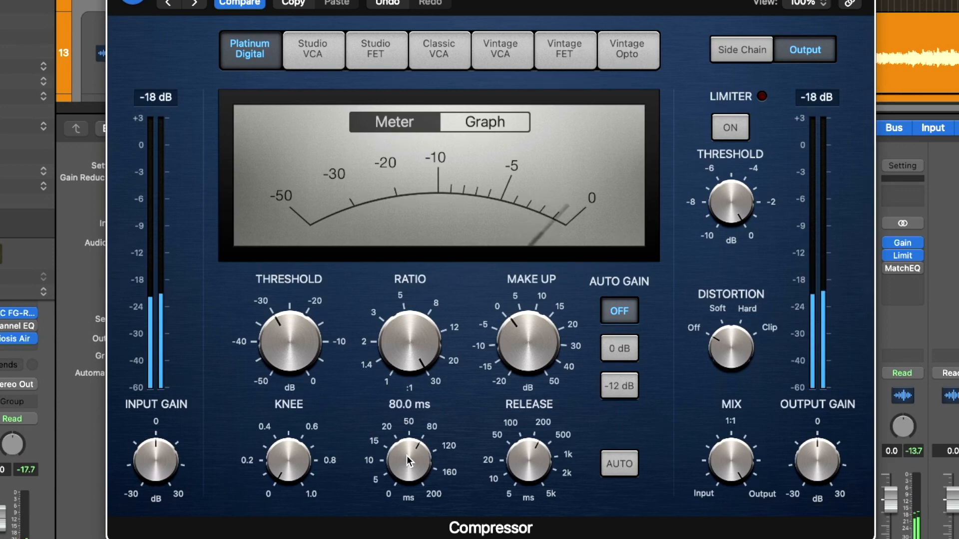
Lower the second compressor's ratio to 2.6:1 and further to 1.6:1, and raise its knee to 0.2
mouse_move(401, 342)
left_mouse_down()
mouse_move(412, 412)
mouse_move(414, 355)
left_mouse_up()
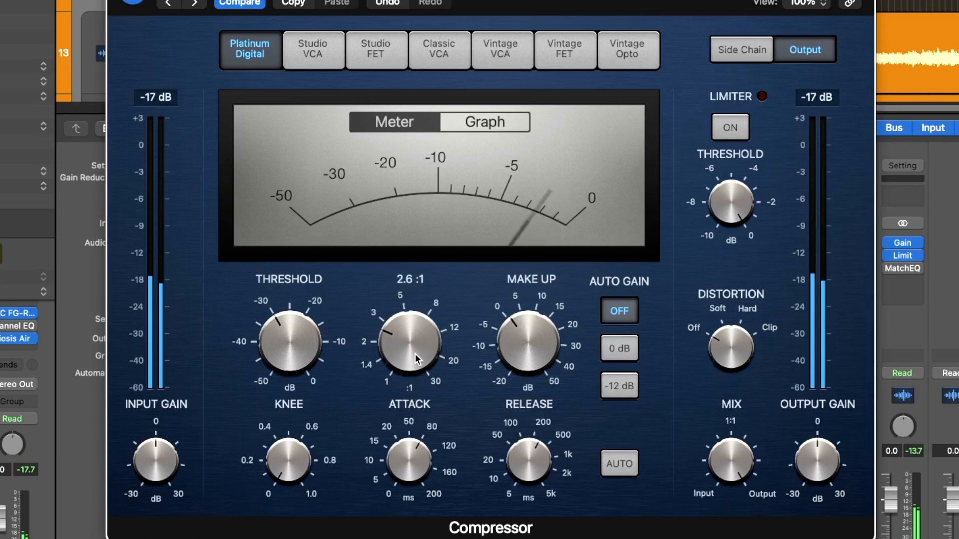
mouse_move(298, 464)
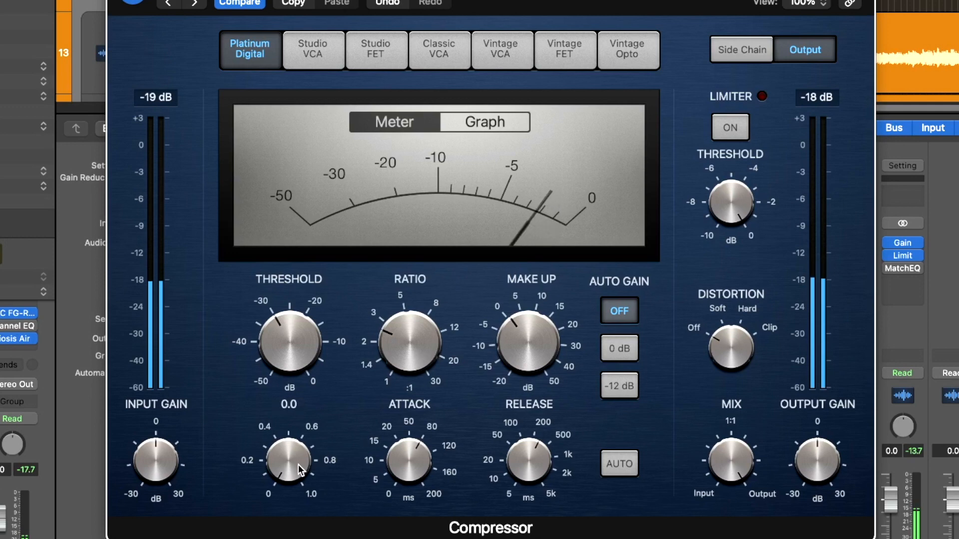
left_click_drag(409, 353, 410, 379)
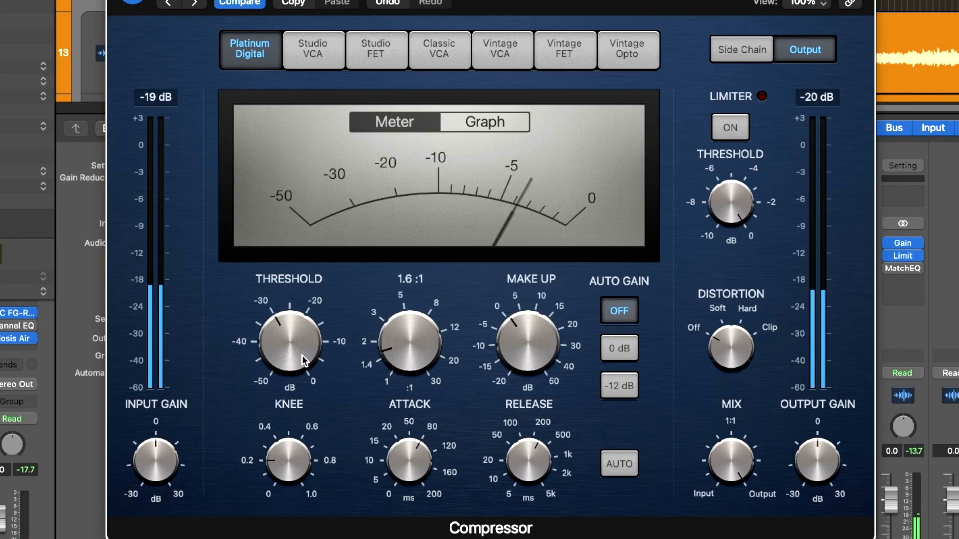
Set the second compressor's threshold to -27.0 dB and its knee to 0.0 while the bass plays
mouse_move(303, 346)
left_click_drag(302, 346, 306, 339)
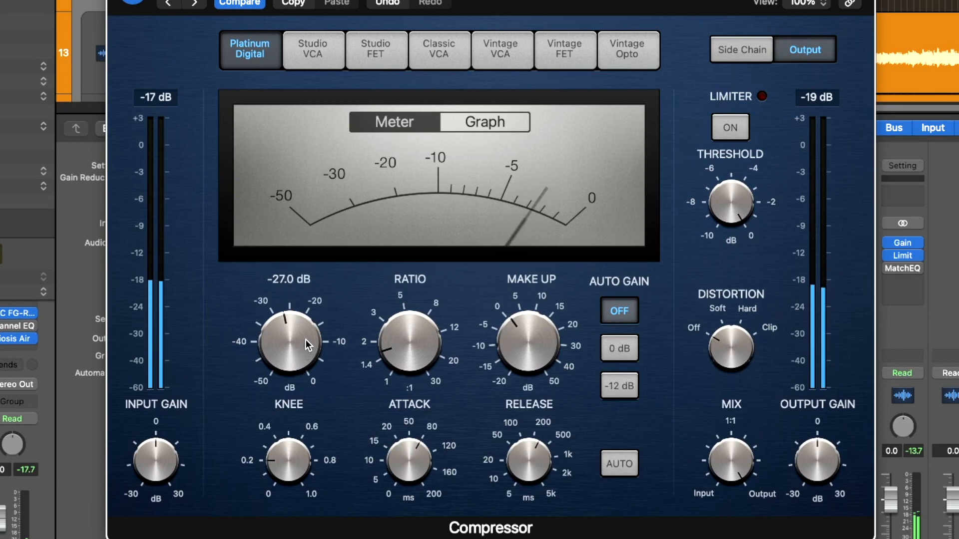
left_click_drag(293, 451, 286, 473)
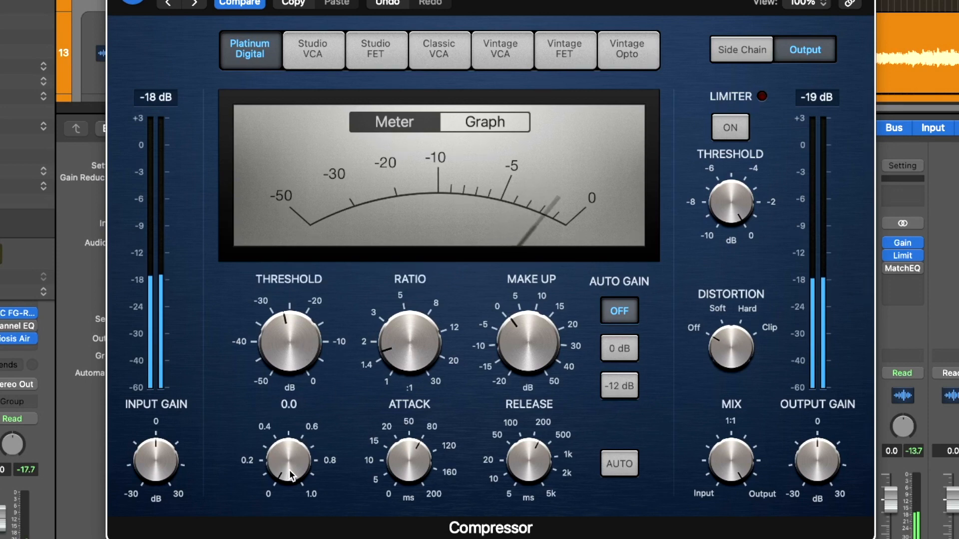
Set the second compressor's attack to 83 ms and reduce its ratio to below 1.4:1
mouse_move(399, 466)
left_click_drag(399, 461, 402, 460)
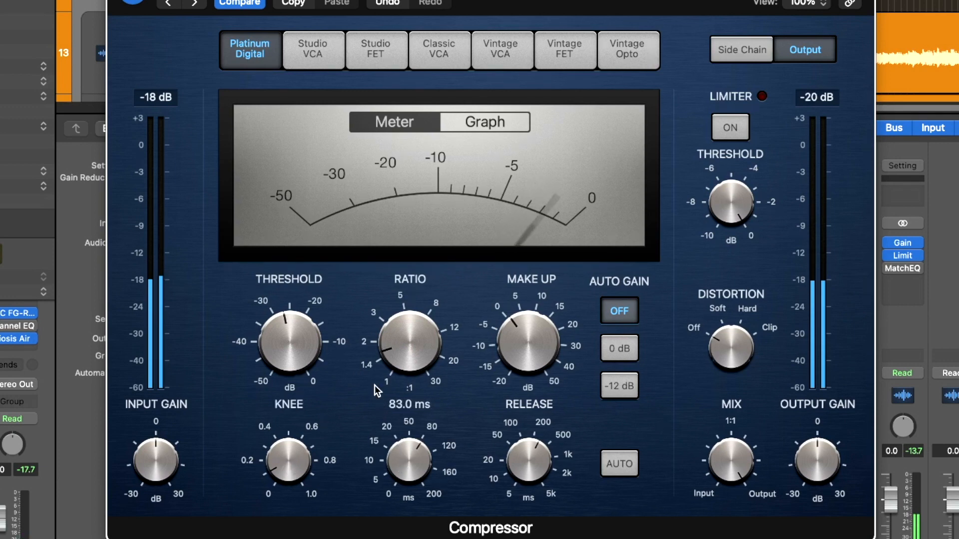
left_click_drag(410, 357, 409, 370)
Raise the second compressor's threshold to -22.0 dB and on to -19.5 dB, and bring the knee down to 0
left_click_drag(301, 349, 304, 328)
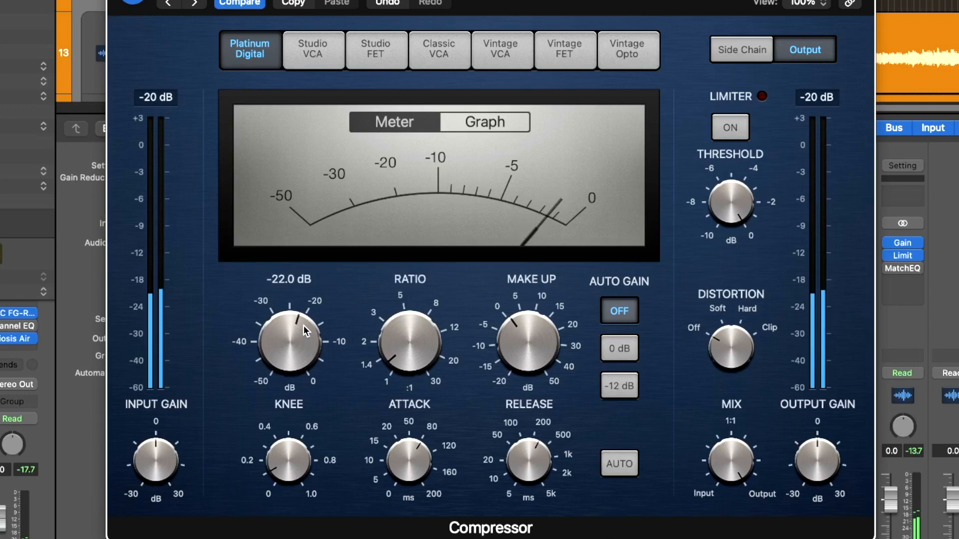
left_click_drag(304, 343, 305, 337)
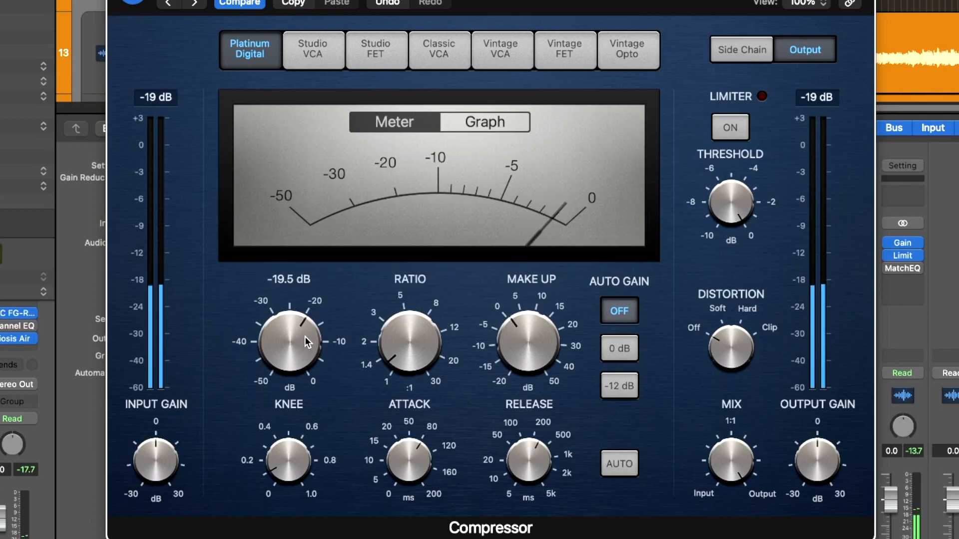
left_click_drag(288, 460, 295, 484)
Lower the second compressor's threshold to about -30 dB and raise its ratio to 2.1:1 during playback
left_click_drag(292, 361, 288, 394)
left_click_drag(399, 355, 399, 348)
left_click_drag(308, 349, 309, 363)
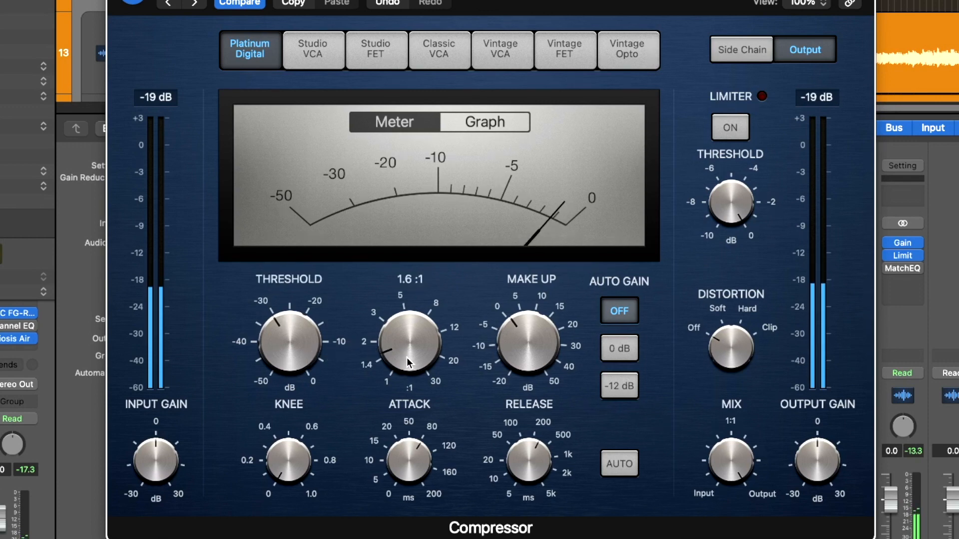
left_click_drag(407, 358, 407, 341)
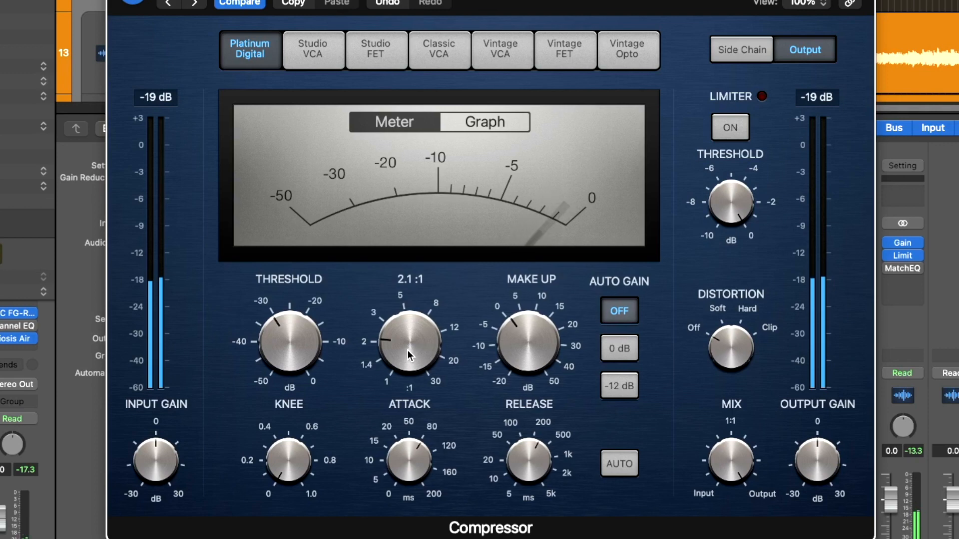
Set the second compressor's make-up gain to 1.5 dB and stop playback
left_click_drag(491, 5, 453, 4)
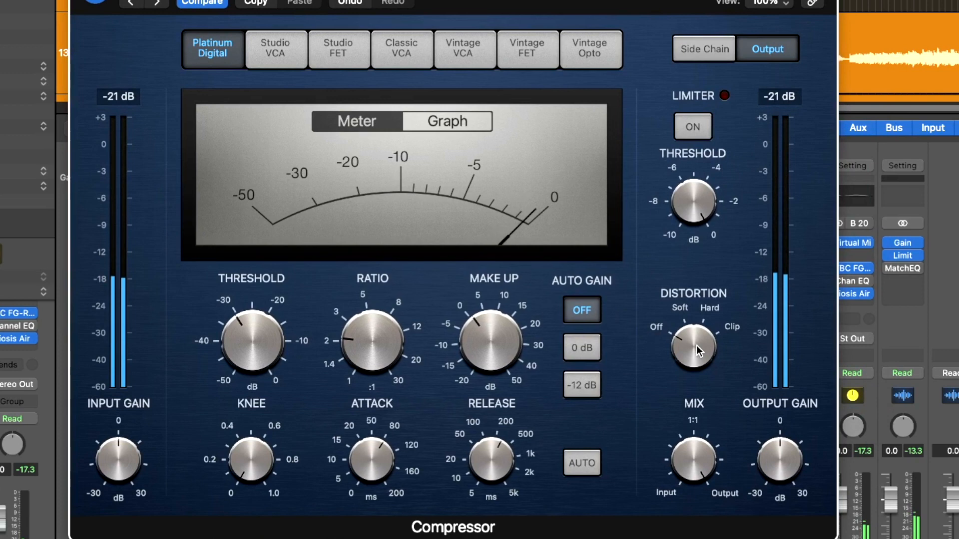
mouse_move(490, 350)
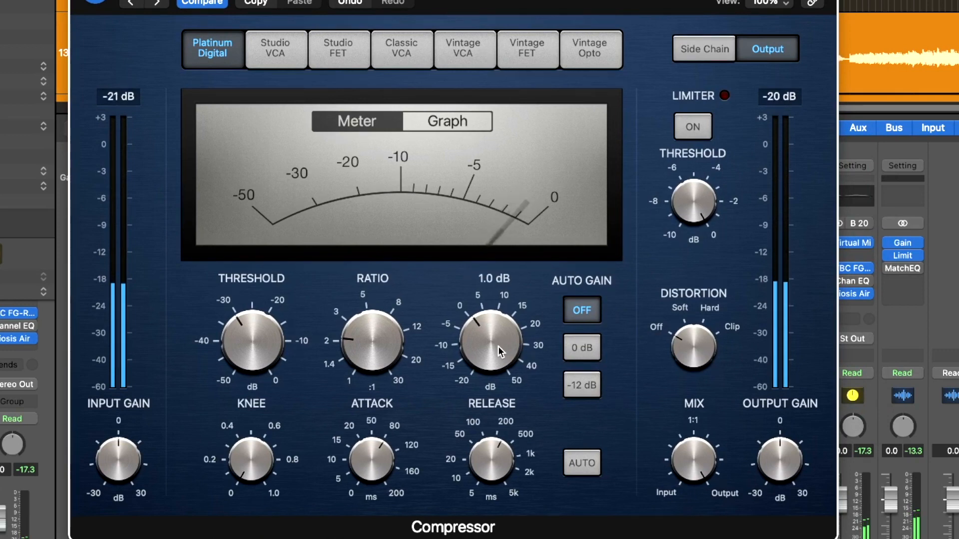
left_click_drag(485, 354, 486, 351)
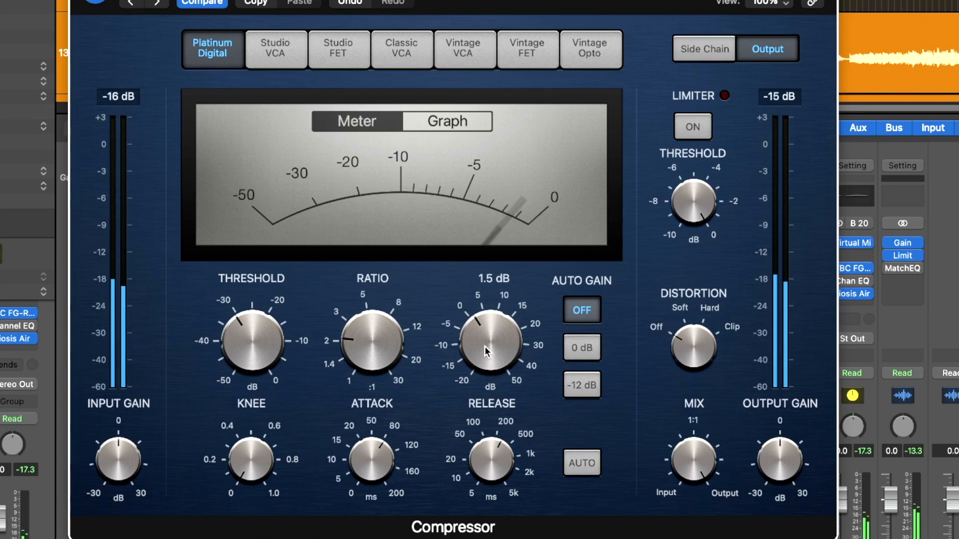
left_click_drag(489, 2, 525, 0)
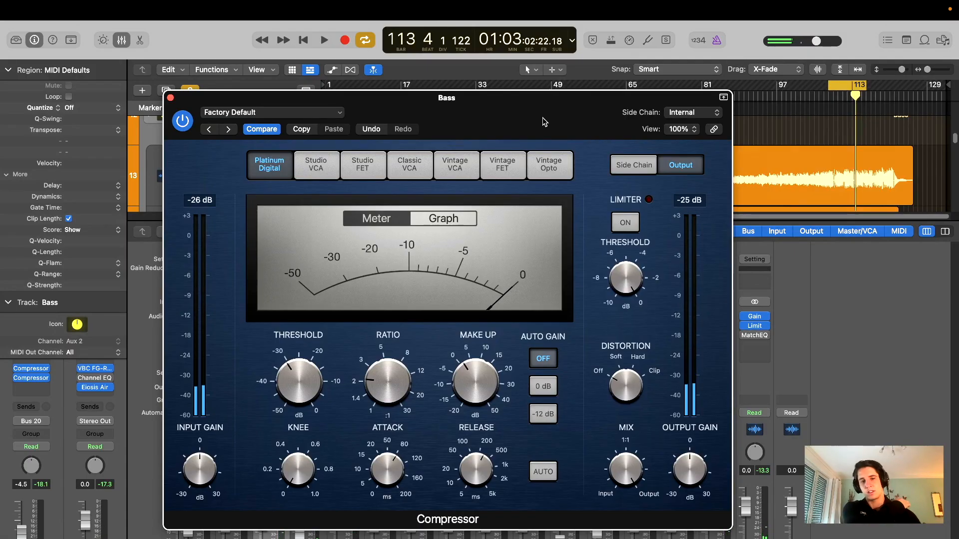
Play the bass while repeatedly bypassing and re-enabling the second compressor to compare the sound, and close its window after stopping playback
left_click_drag(542, 118, 559, 114)
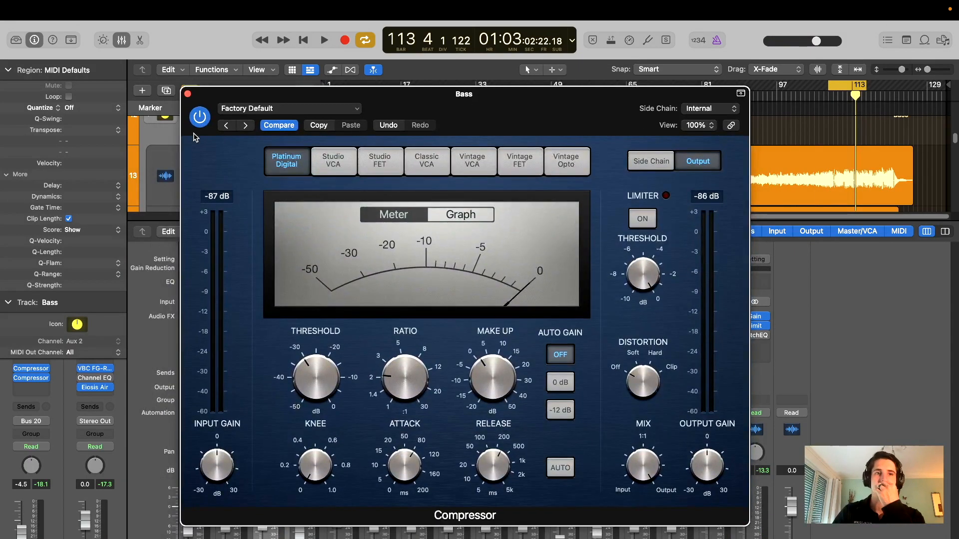
left_click_drag(445, 109, 402, 120)
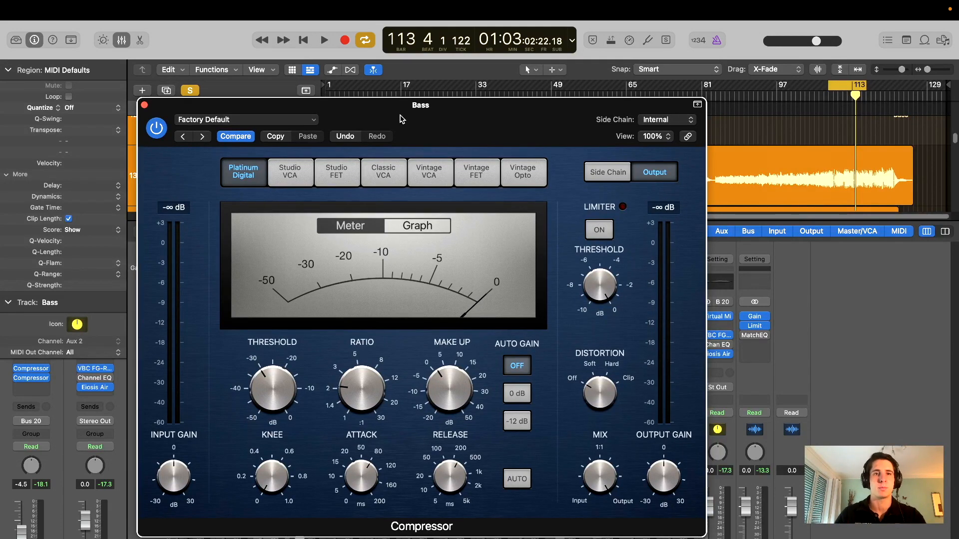
key("space")
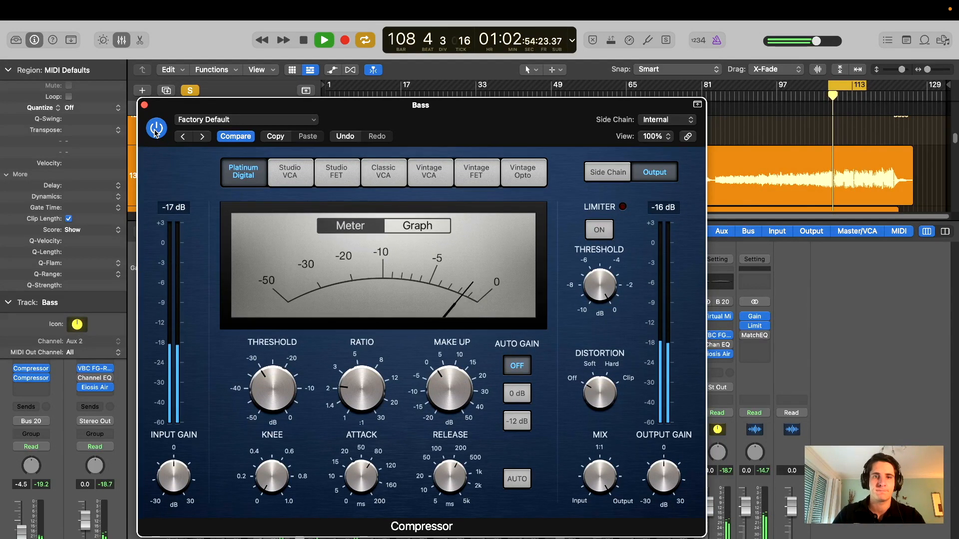
left_click(156, 129)
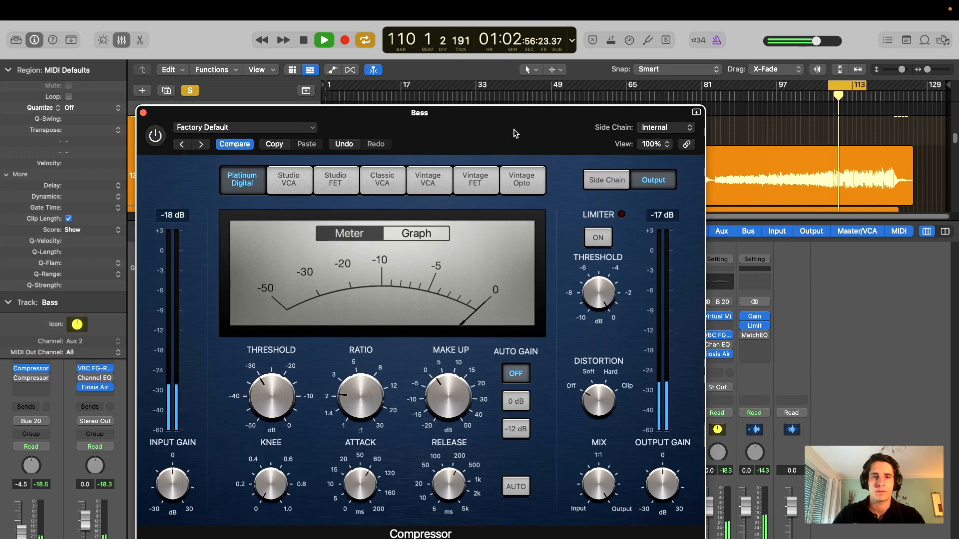
left_click(156, 135)
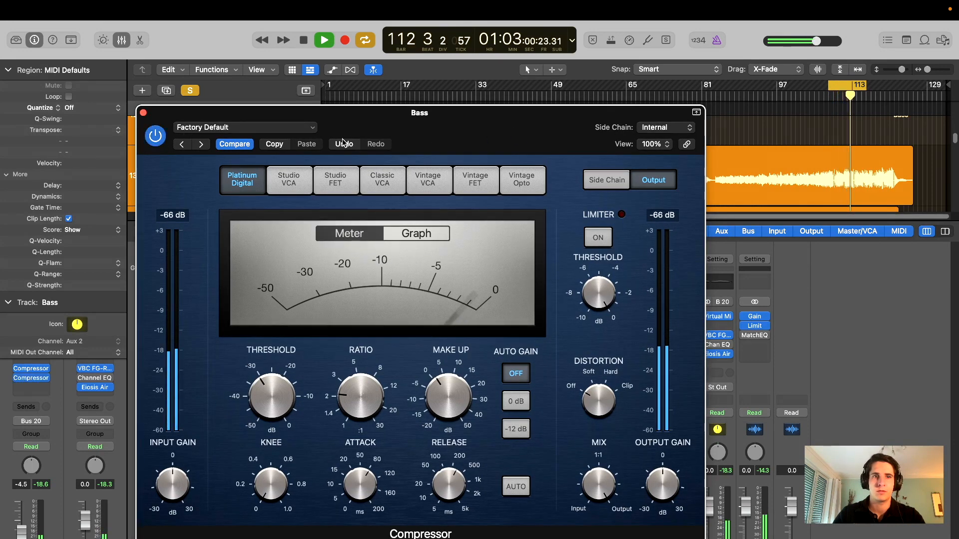
left_click_drag(408, 126, 405, 120)
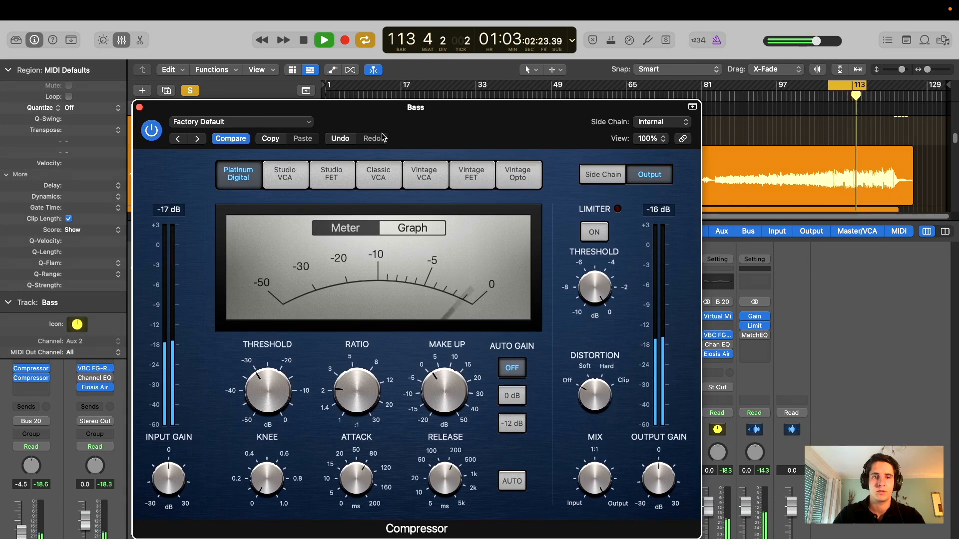
left_click(152, 131)
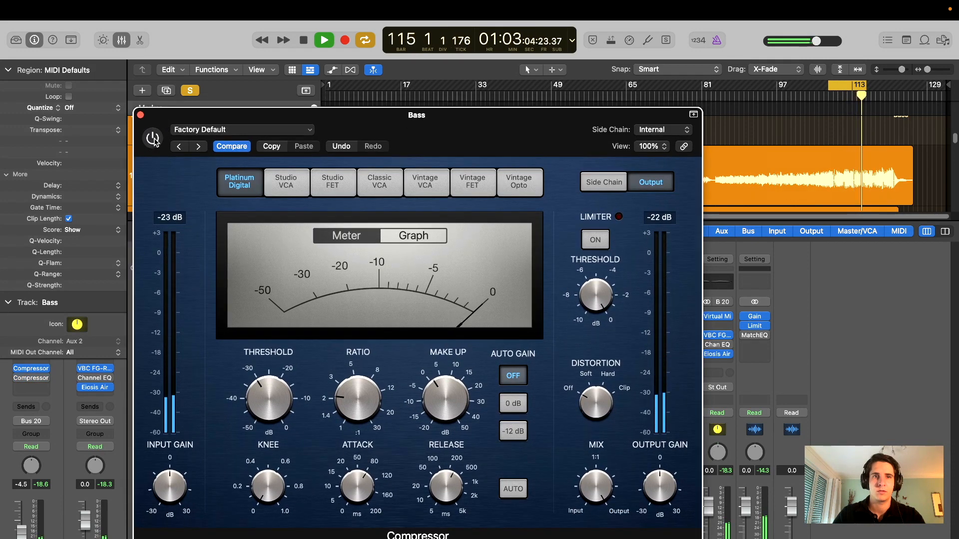
left_click(155, 139)
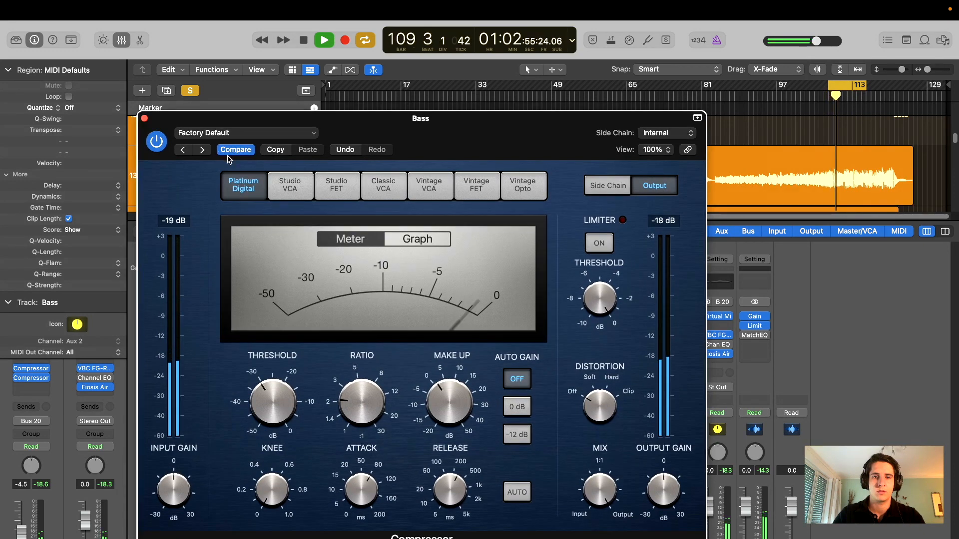
key("space")
left_click(144, 118)
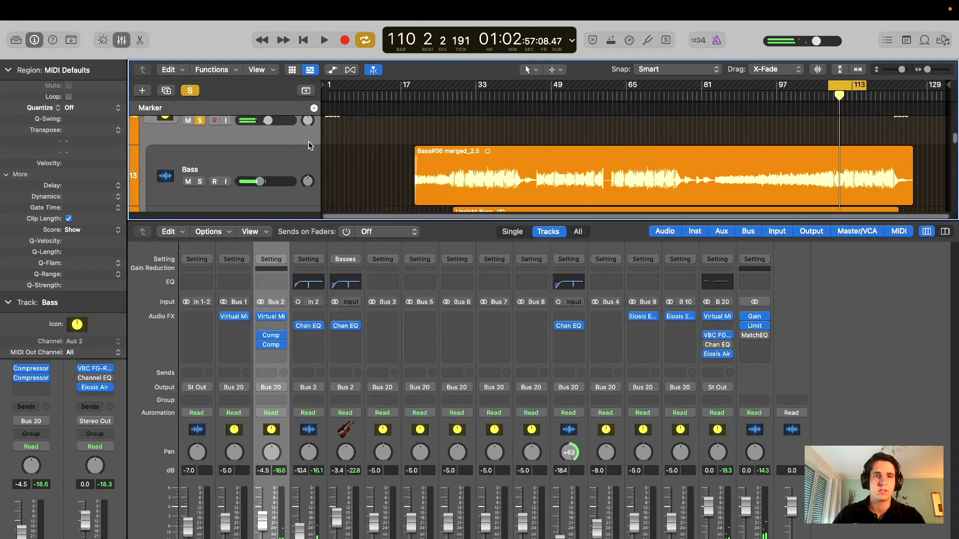
Insert a third Compressor below the second one on the Bass bus channel and switch off its auto gain and auto release
scroll(365, 157, "up", 3)
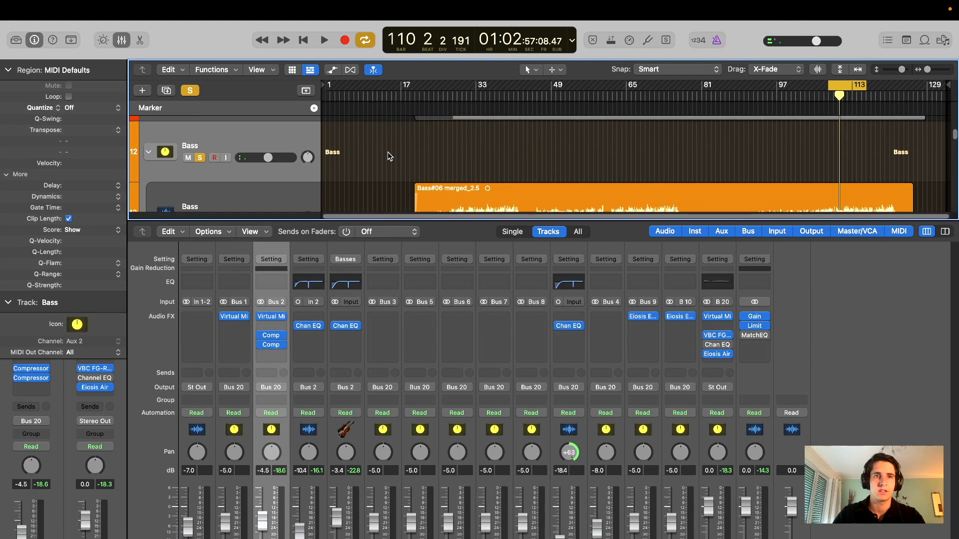
scroll(376, 157, "up", 1)
left_click(271, 354)
mouse_move(293, 383)
left_click(369, 384)
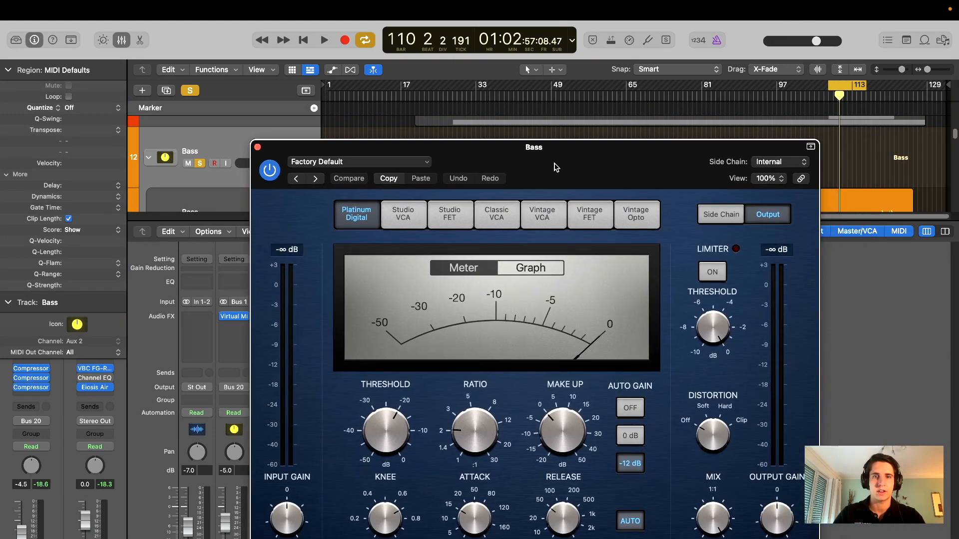
left_click_drag(556, 167, 535, 149)
left_click(602, 385)
left_click(602, 498)
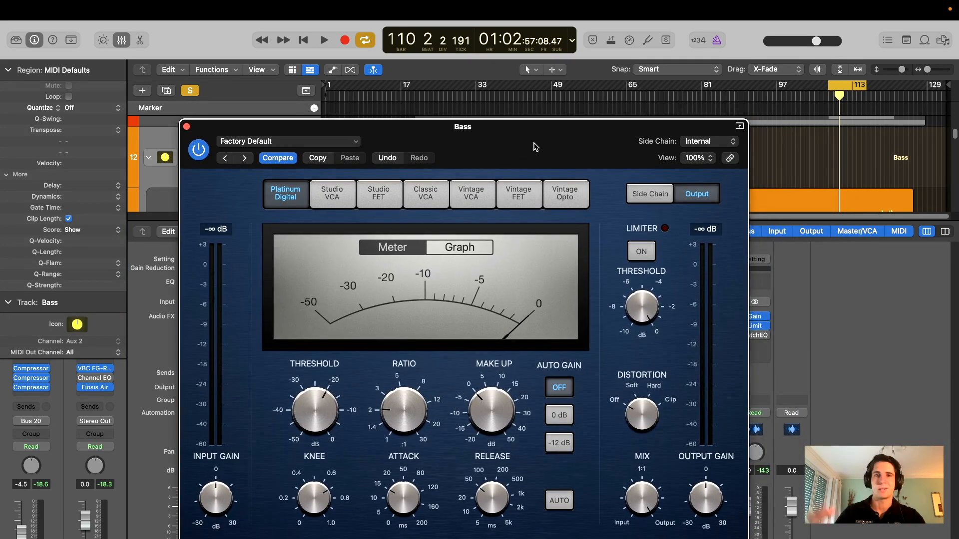
left_click_drag(534, 146, 546, 229)
scroll(736, 147, "down", 4)
scroll(736, 147, "up", 1)
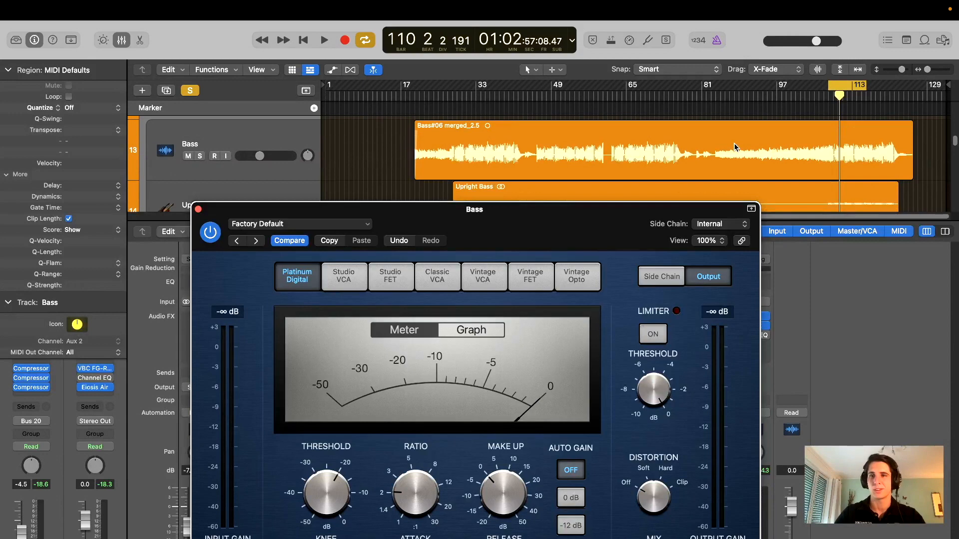
left_click_drag(586, 225, 563, 159)
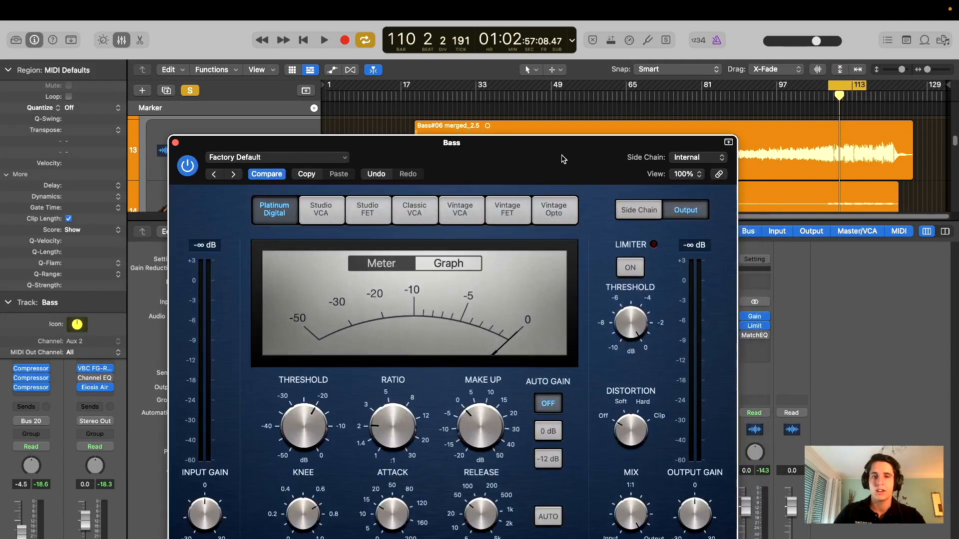
left_click_drag(564, 158, 590, 158)
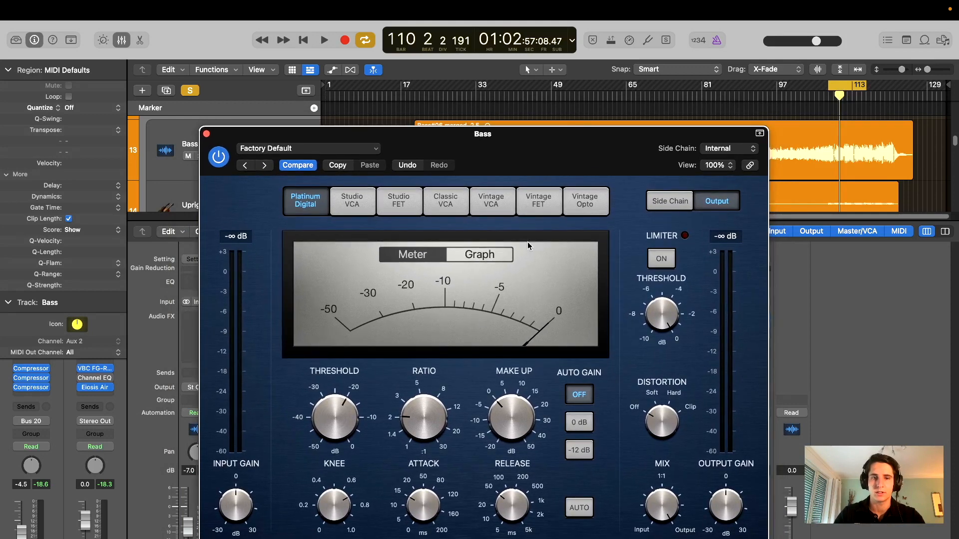
mouse_move(455, 417)
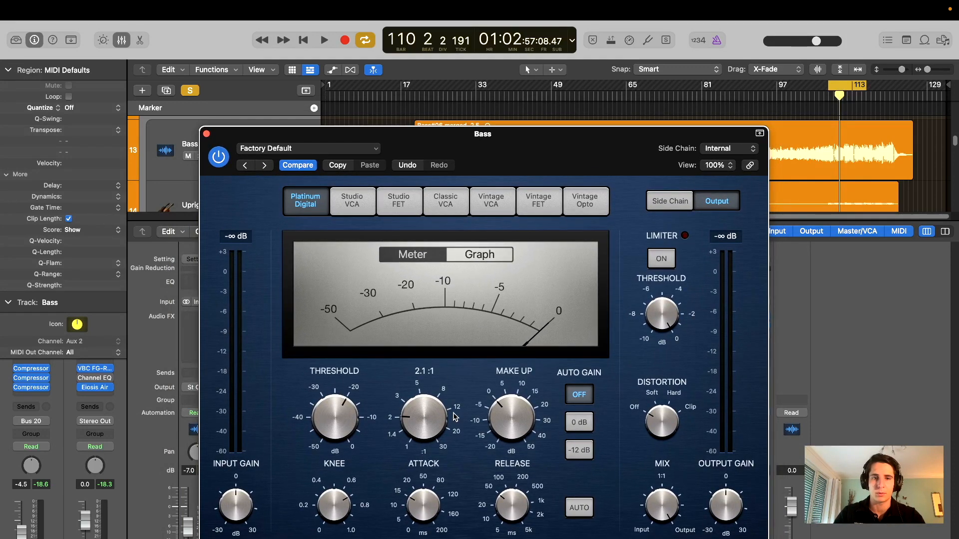
Lower the third compressor's threshold to -15 dB and raise its ratio to 30:1 during bass playback
left_click_drag(565, 155, 545, 130)
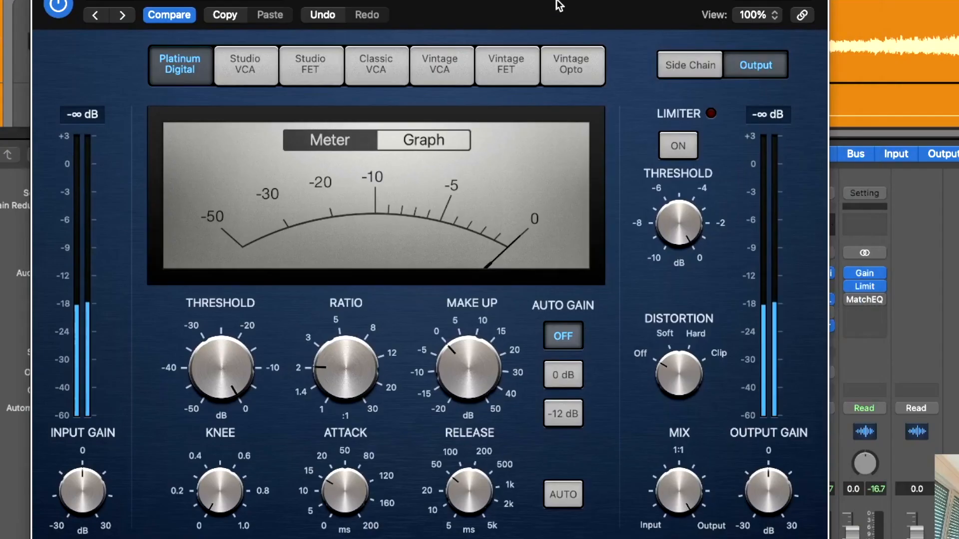
left_click_drag(536, 126, 540, 112)
left_click_drag(237, 349, 230, 416)
left_click_drag(324, 361, 381, 118)
left_click_drag(274, 348, 274, 343)
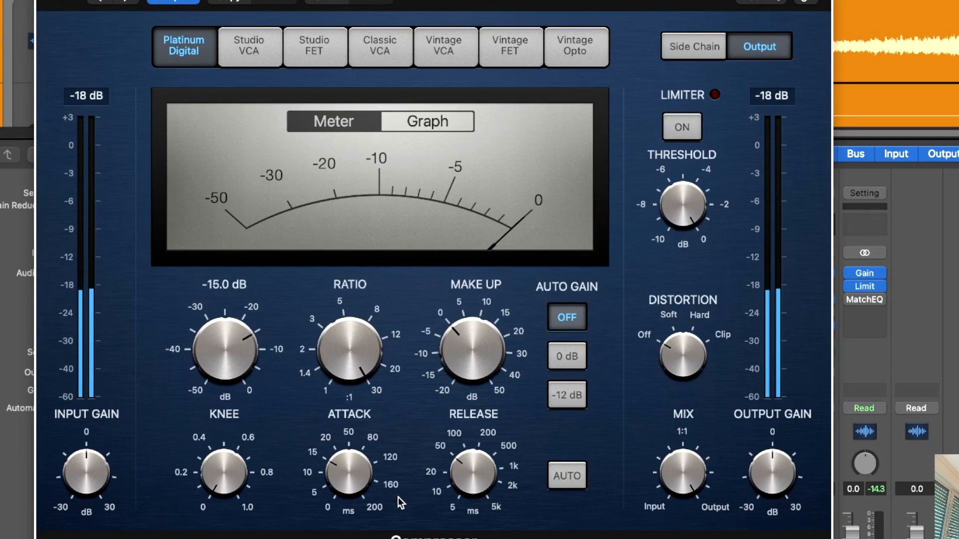
Set the third compressor's attack to 0 ms and release to 5 ms, and lower its threshold to about -29 dB
left_click_drag(353, 472, 352, 537)
left_click_drag(472, 472, 470, 536)
left_click_drag(240, 338, 228, 401)
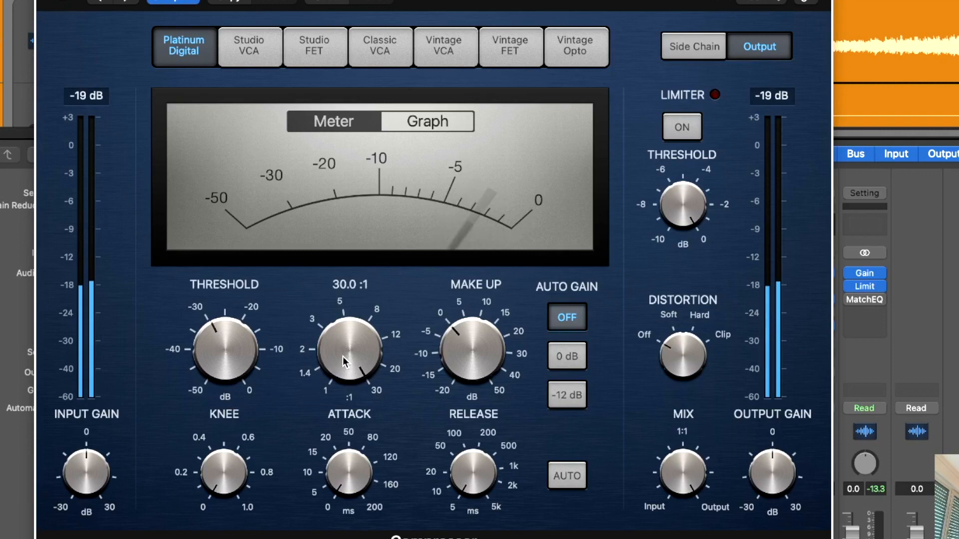
Raise the third compressor's attack to 12.5 ms and release to 20 ms, and nudge its threshold down to about -30 dB
left_click_drag(349, 482, 354, 448)
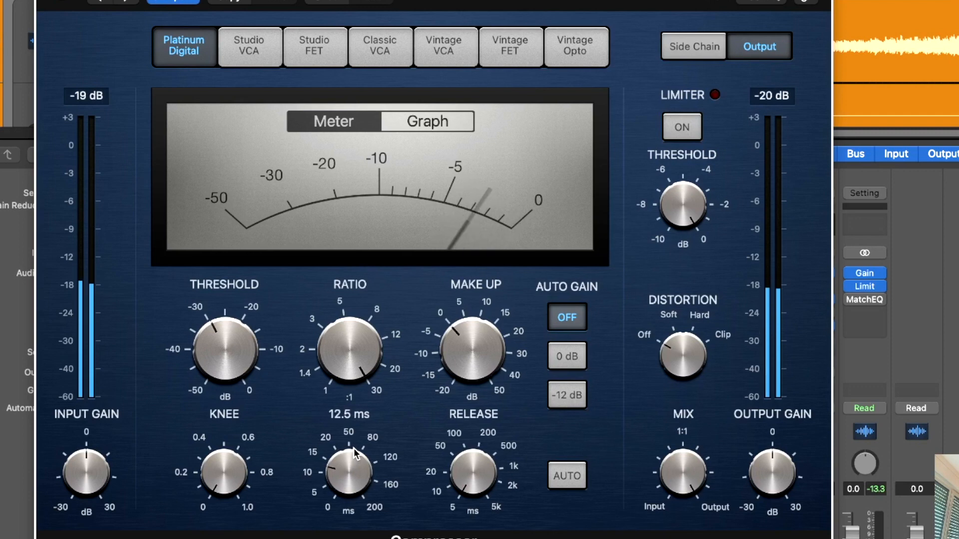
left_click_drag(481, 469, 470, 493)
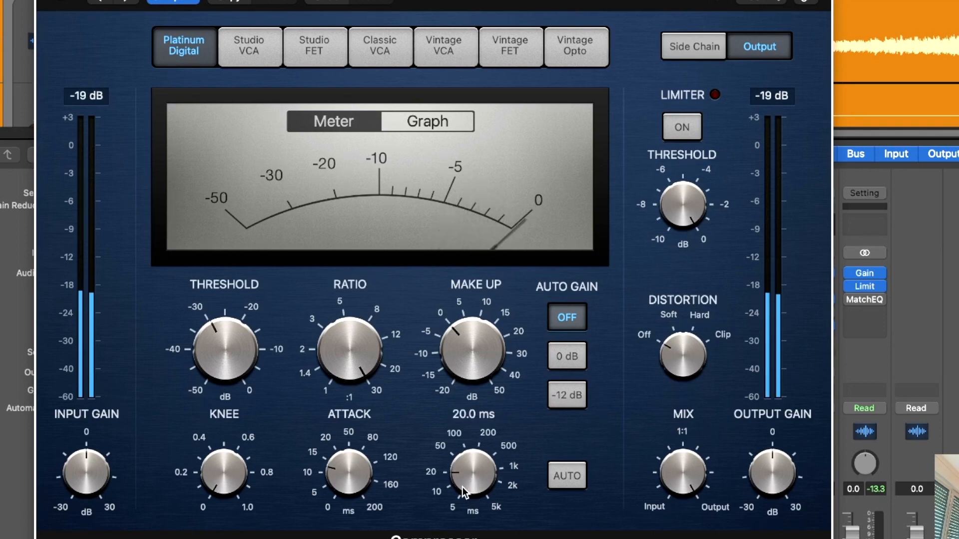
left_click_drag(242, 361, 243, 364)
Reduce the third compressor's ratio to 5:1 and trim its attack to about 10 ms
left_click_drag(364, 349, 352, 373)
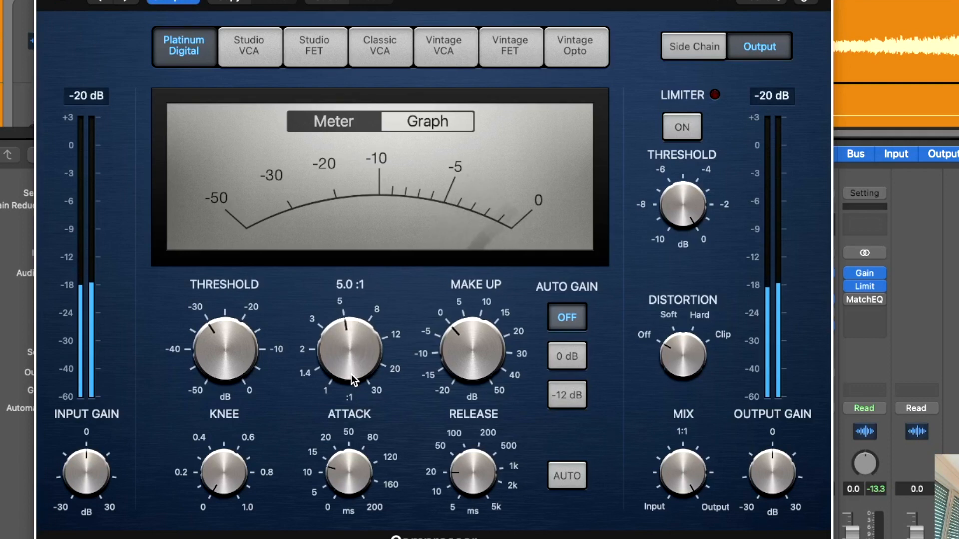
mouse_move(360, 479)
left_click_drag(361, 479, 359, 479)
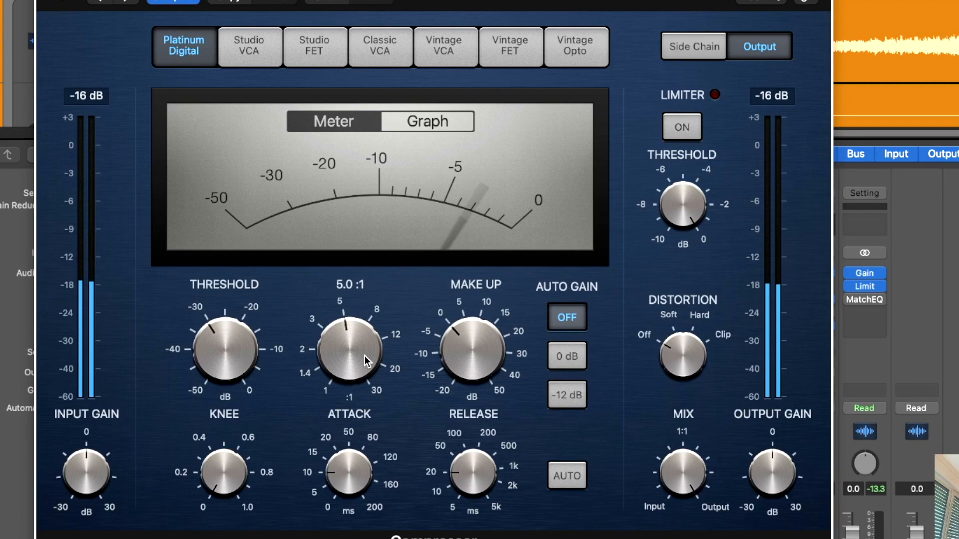
Try different dry/wet balances on the third compressor, including 50% and 60.5%, and settle its mix at about 40%
mouse_move(686, 472)
left_mouse_down()
mouse_move(687, 480)
mouse_move(686, 466)
left_mouse_up()
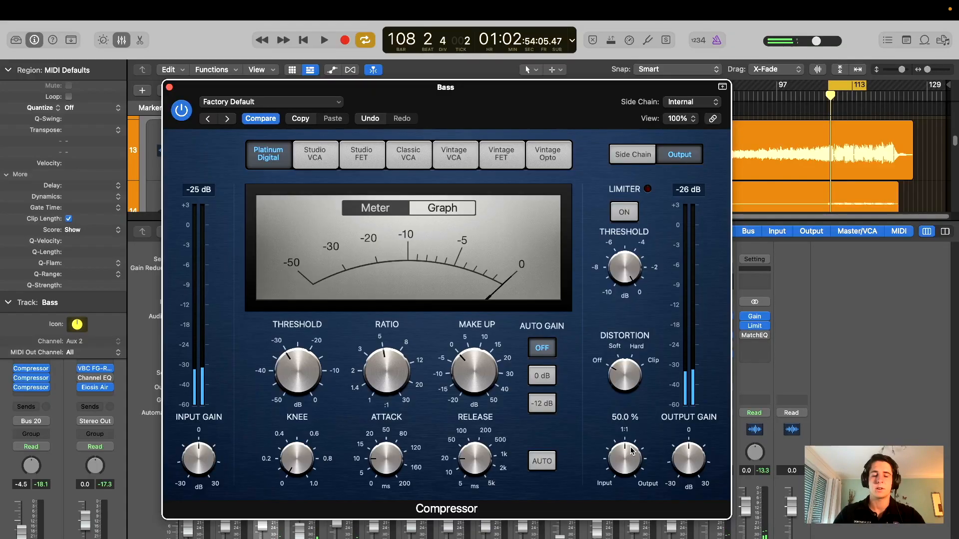
left_click_drag(694, 462, 691, 538)
left_click_drag(635, 446, 631, 497)
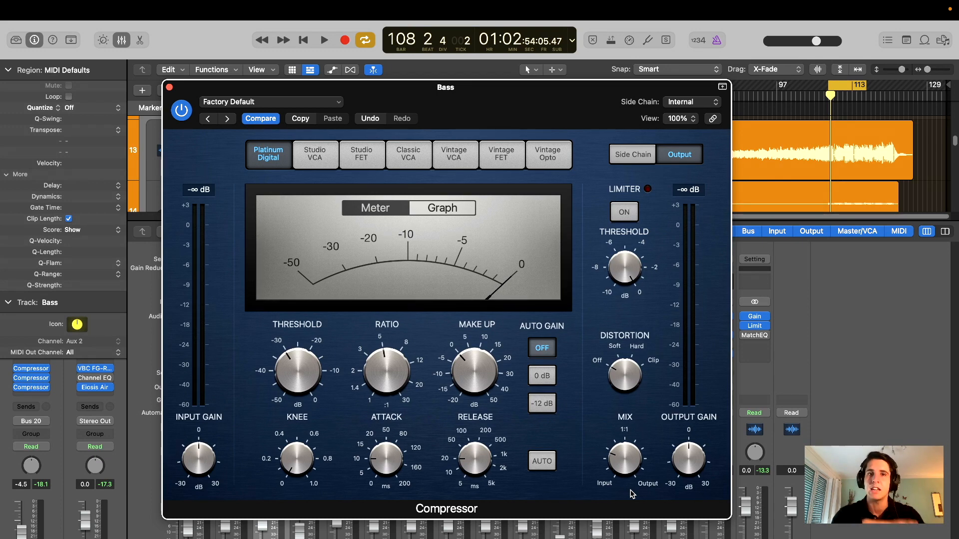
mouse_move(627, 464)
left_mouse_down()
mouse_move(628, 455)
mouse_move(627, 464)
left_mouse_up()
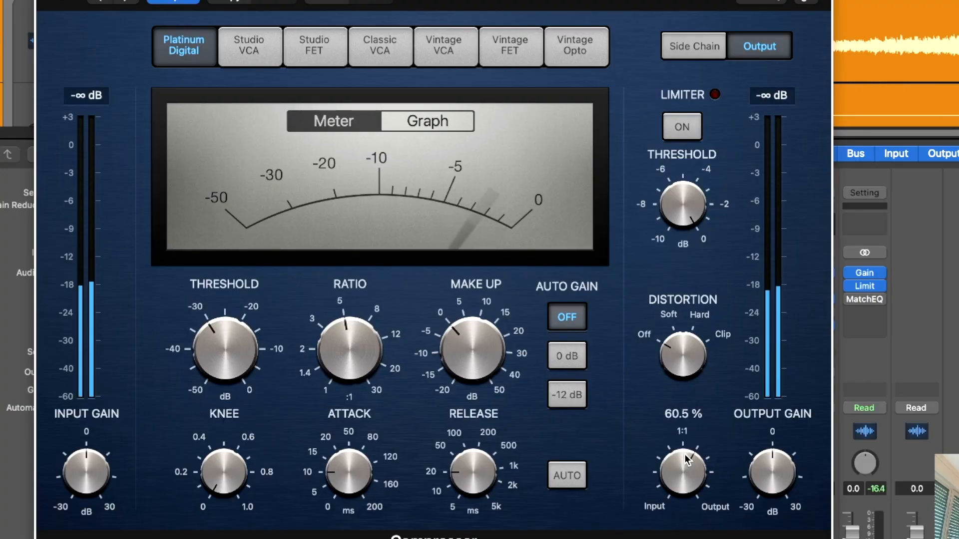
left_click_drag(685, 482, 681, 521)
Raise the third compressor's ratio to about 7:1 and set its knee to 0.0
left_click_drag(616, 3, 618, 10)
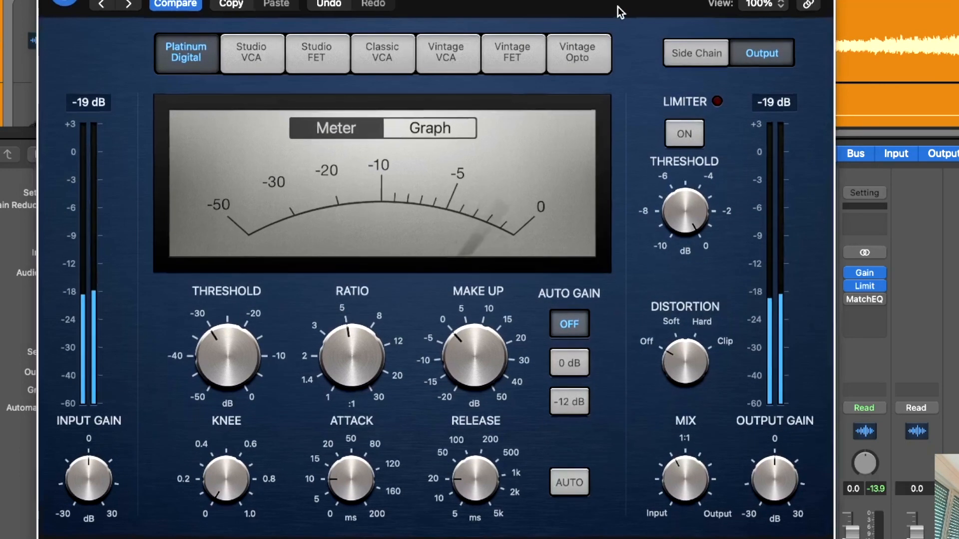
left_click_drag(671, 463, 636, 433)
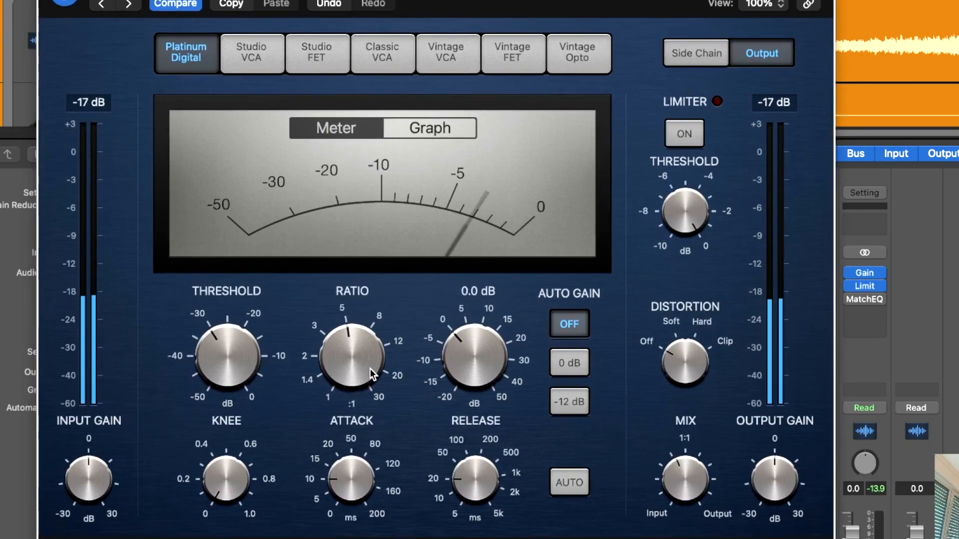
mouse_move(358, 364)
left_mouse_down()
mouse_move(358, 341)
mouse_move(359, 354)
left_mouse_up()
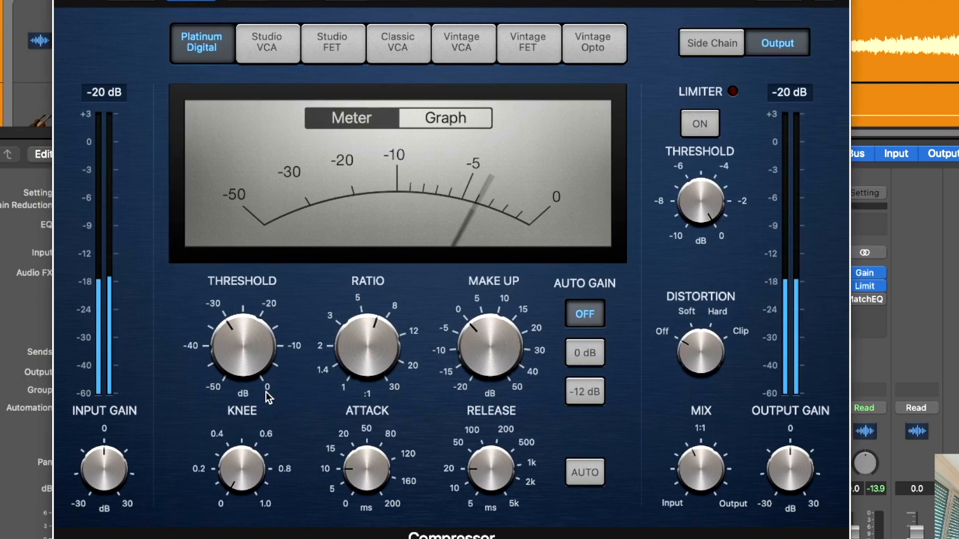
left_click(228, 482)
left_click_drag(243, 472, 245, 465)
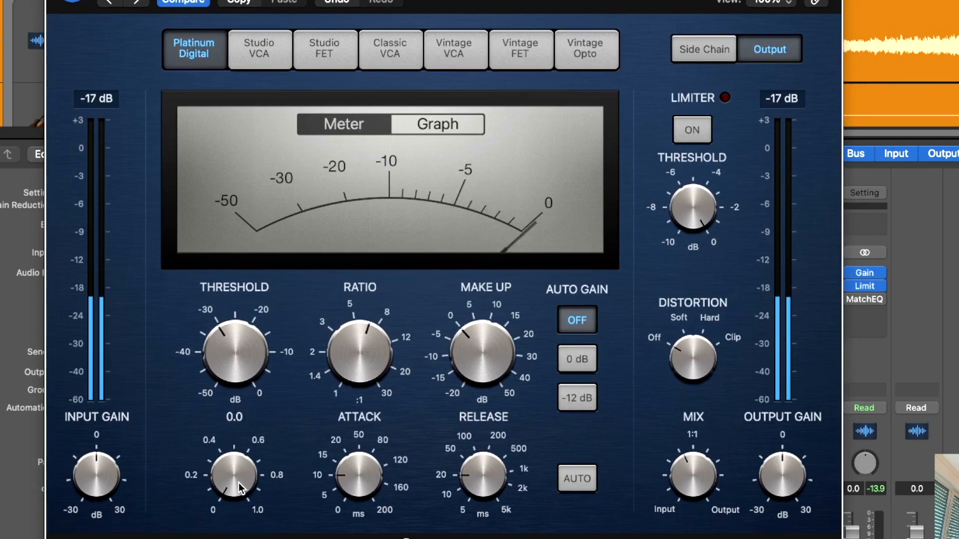
left_click_drag(696, 480, 697, 485)
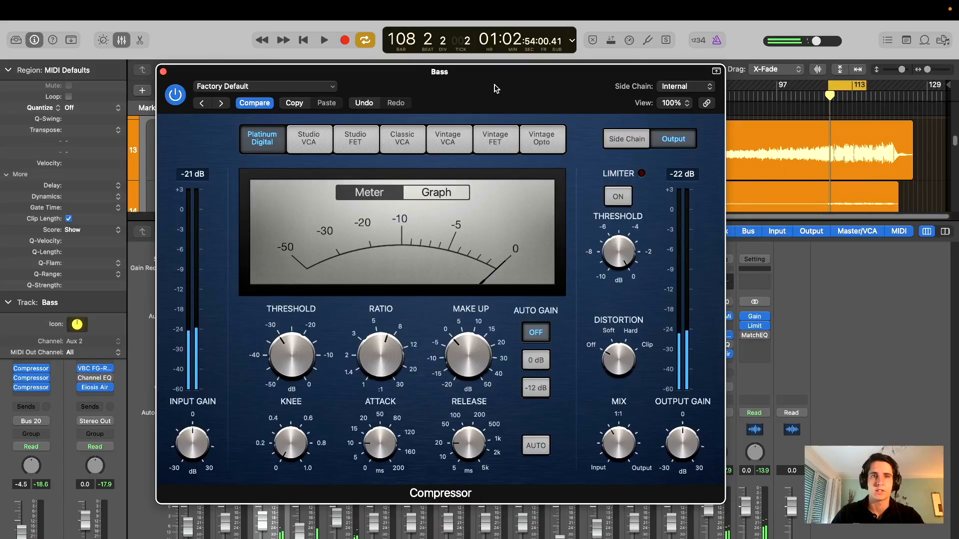
Close the third compressor's window and the mixer, and unsolo the Bass stack
left_click_drag(496, 89, 507, 111)
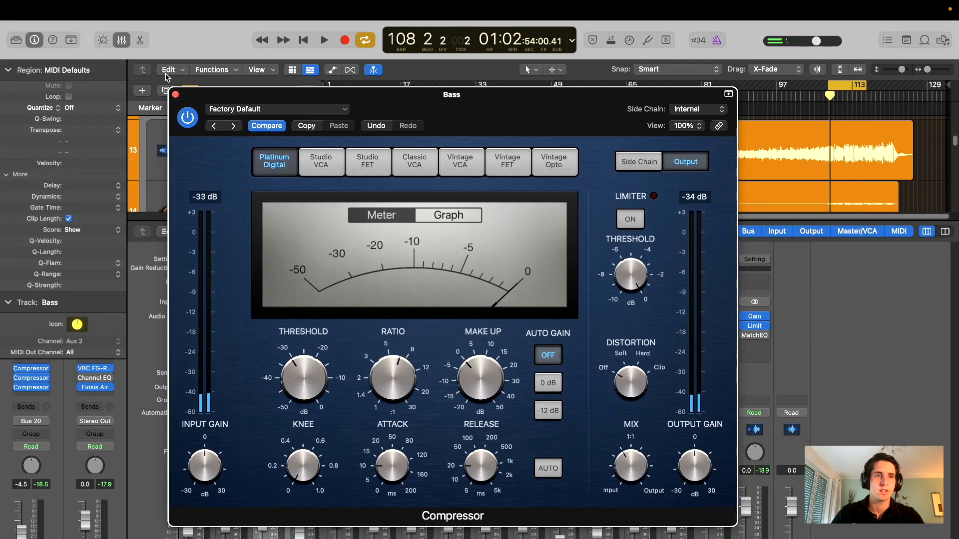
left_click(176, 95)
left_click(122, 40)
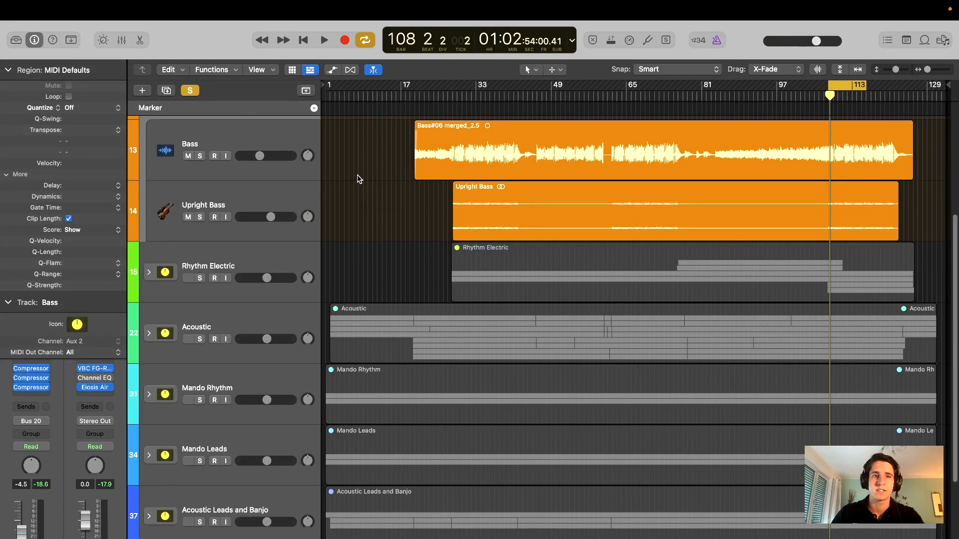
scroll(370, 229, "up", 5)
left_click(195, 232)
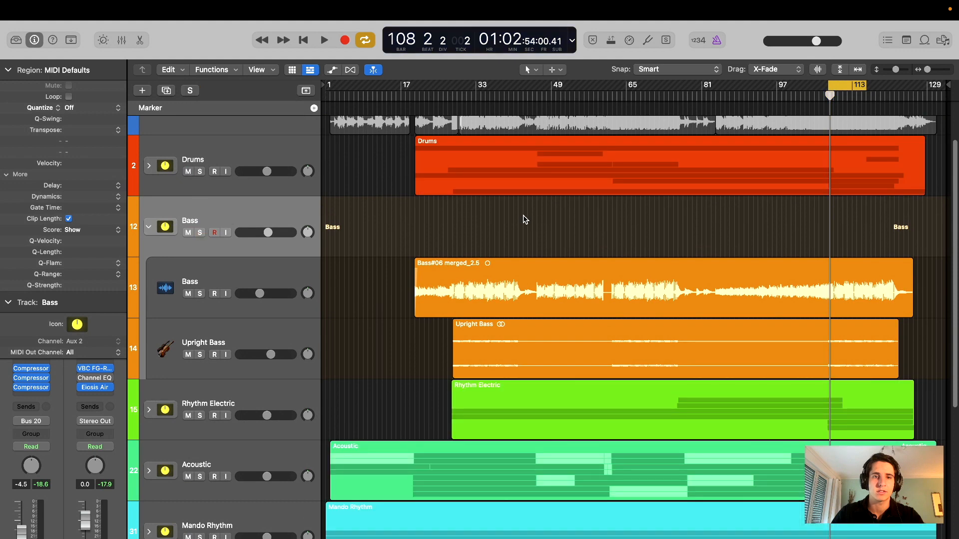
scroll(541, 234, "up", 2)
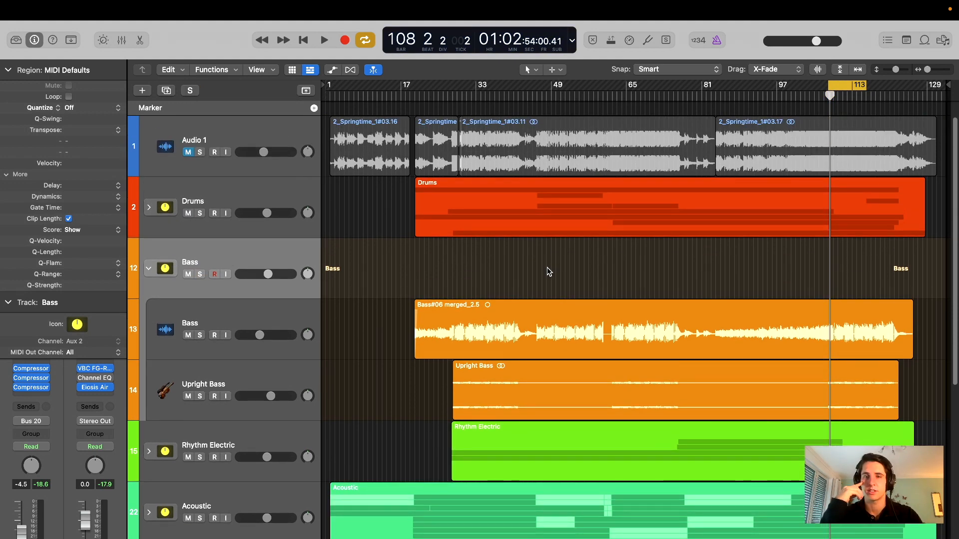
Play the full mix while trying the Bass stack's volume at -4.3 dB, return it to -4.5 dB and stop playback
key("space")
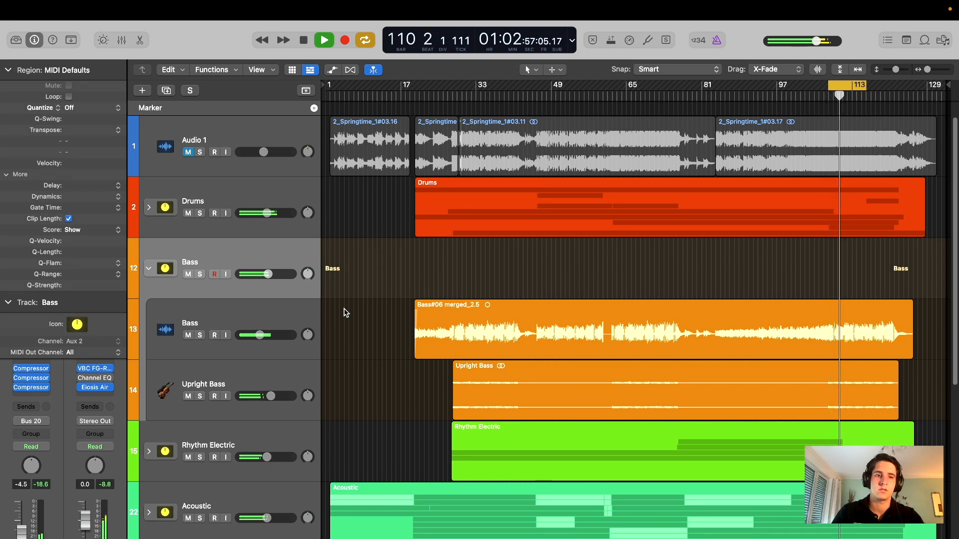
left_click_drag(269, 273, 269, 274)
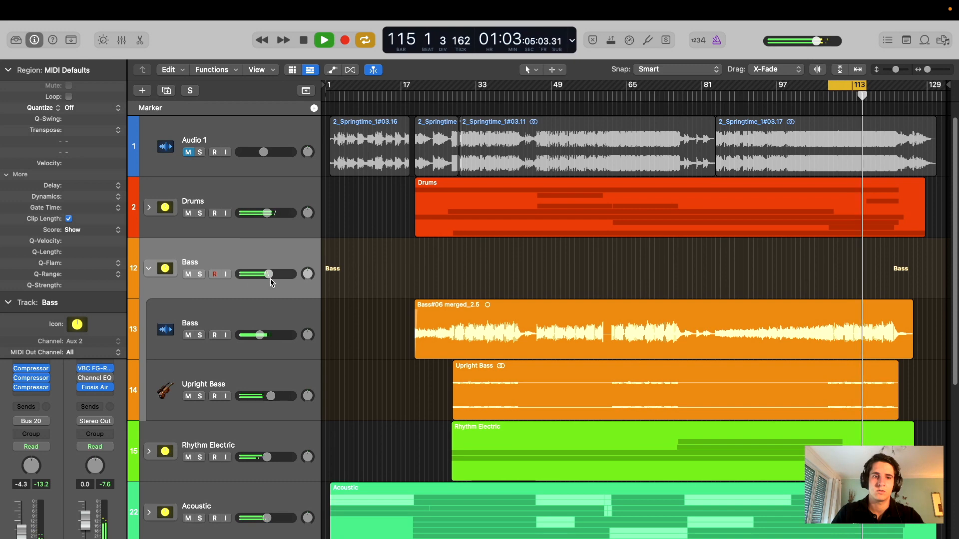
left_click_drag(269, 273, 267, 274)
key("x")
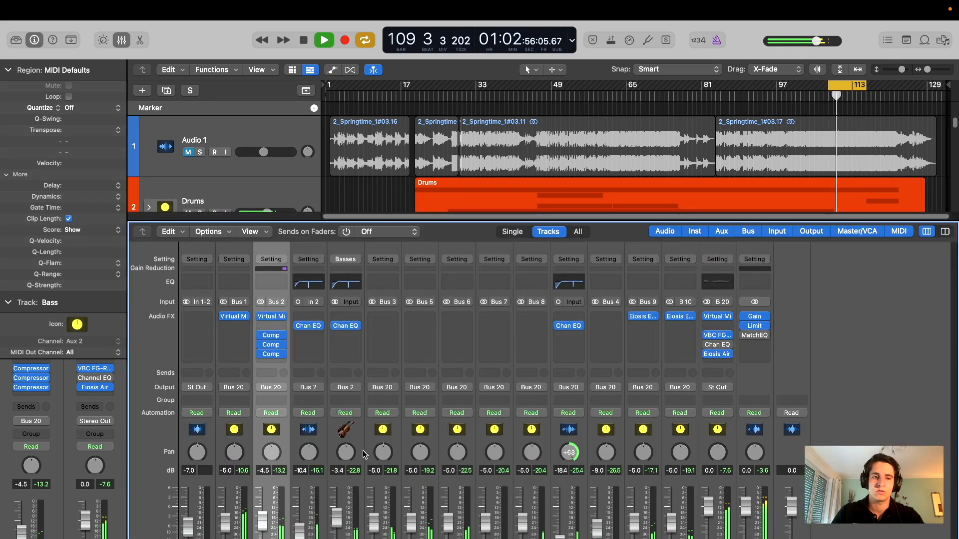
left_click(122, 40)
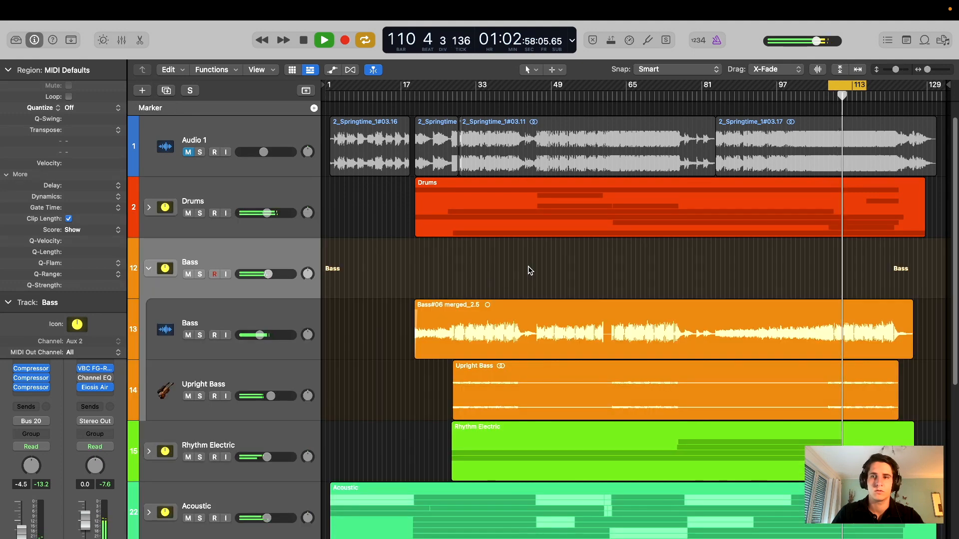
key("space")
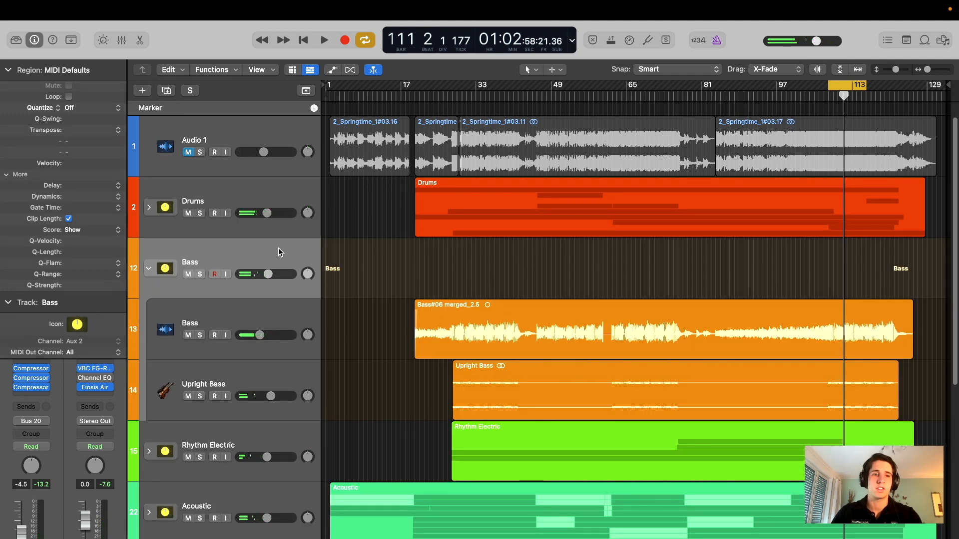
Collapse the Bass track stack in the arrangement
left_click(148, 269)
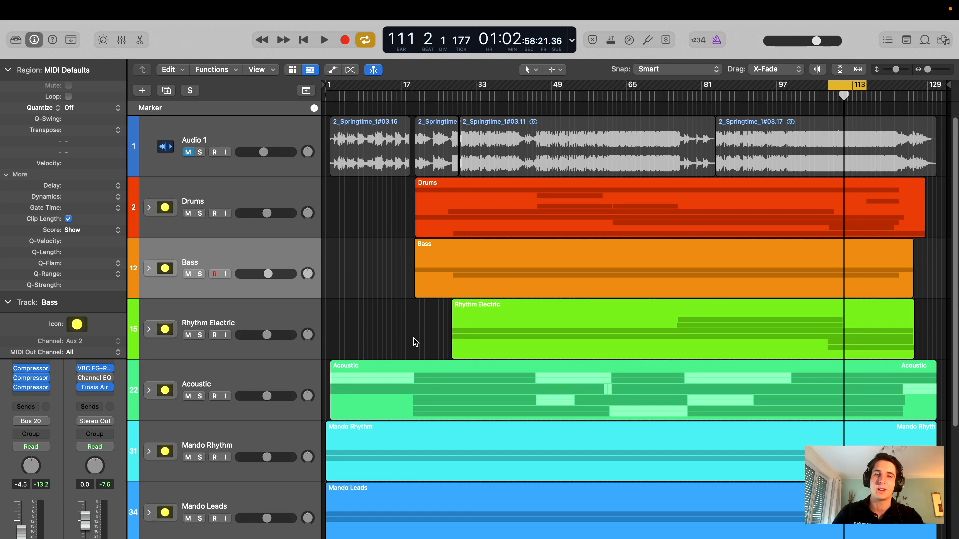
scroll(391, 288, "down", 1)
scroll(391, 288, "up", 1)
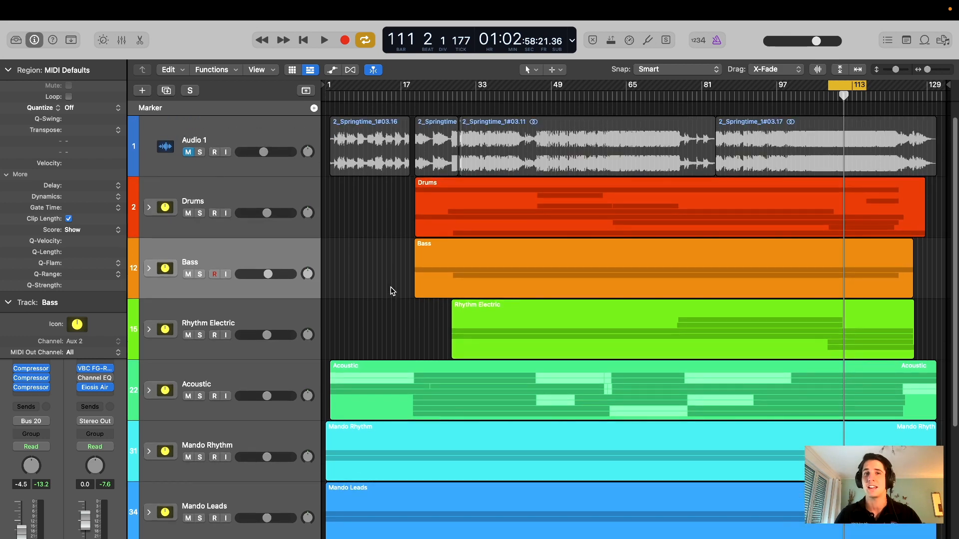